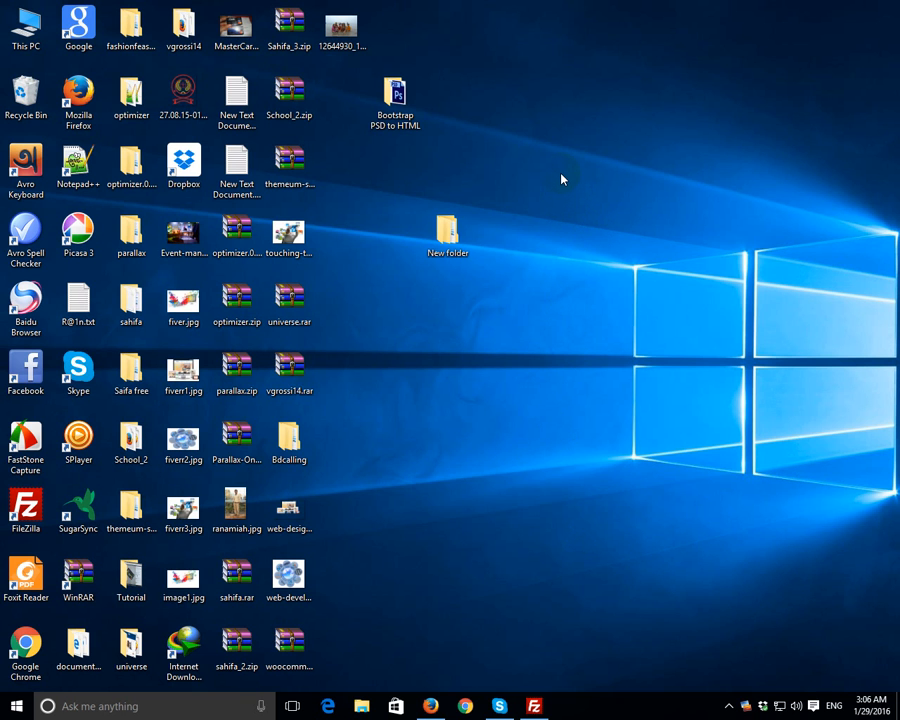
left_click(508, 420)
right_click(540, 225)
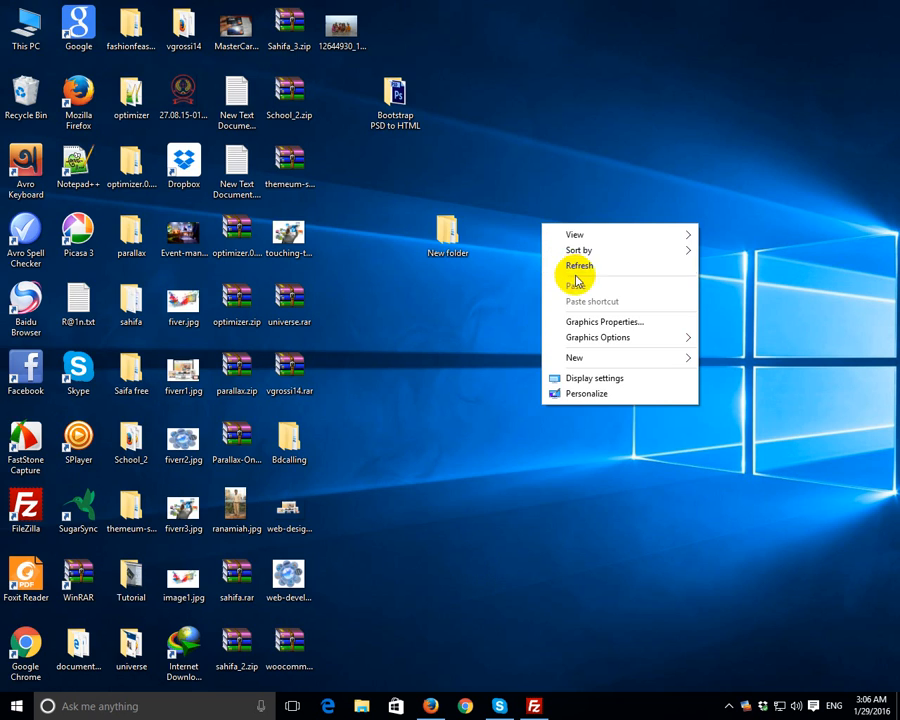
left_click(575, 264)
right_click(535, 221)
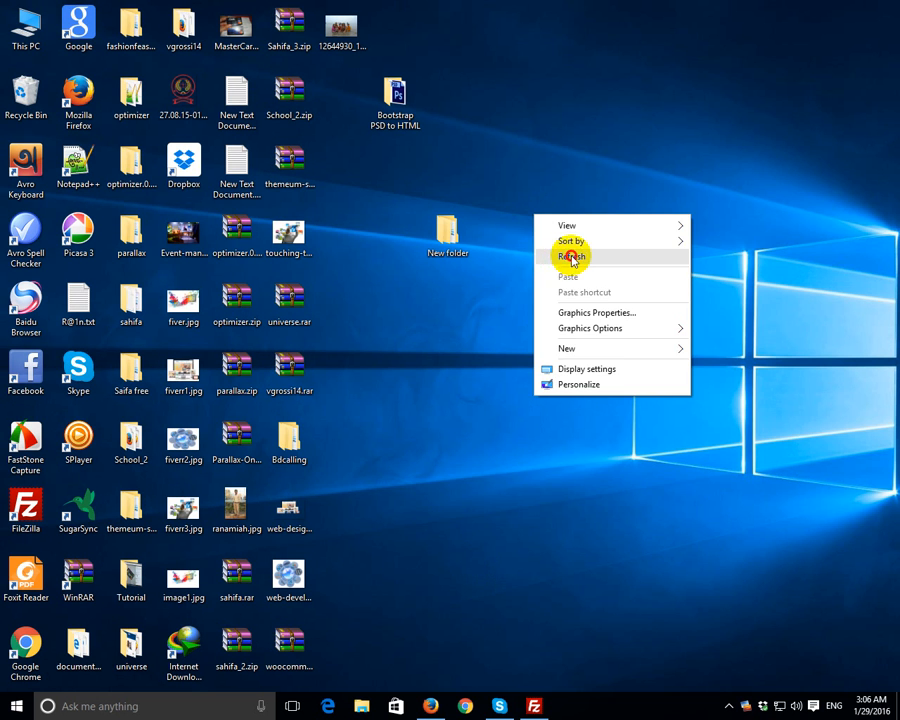
left_click(566, 257)
right_click(540, 221)
left_click(580, 266)
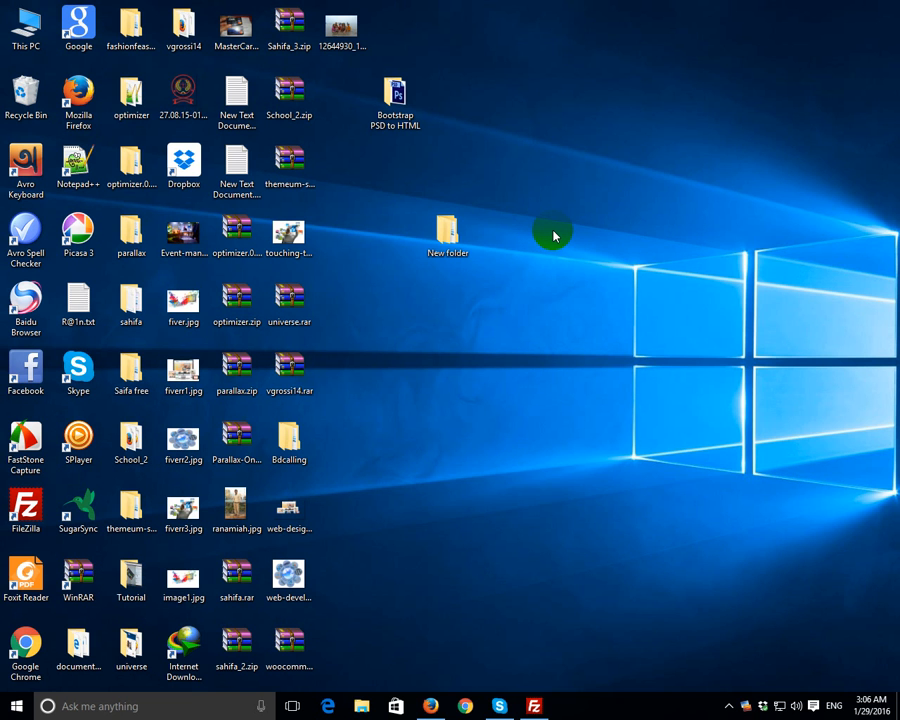
Switch to Firefox, search the web for "dot tk" in a new tab and open the Dot TK website.
left_click(430, 706)
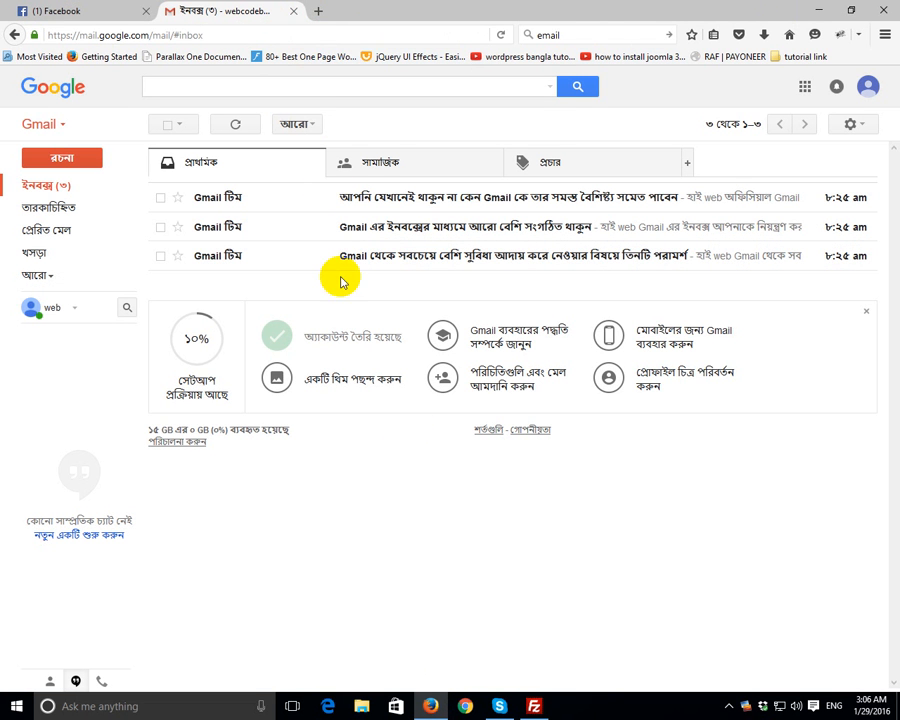
left_click(318, 11)
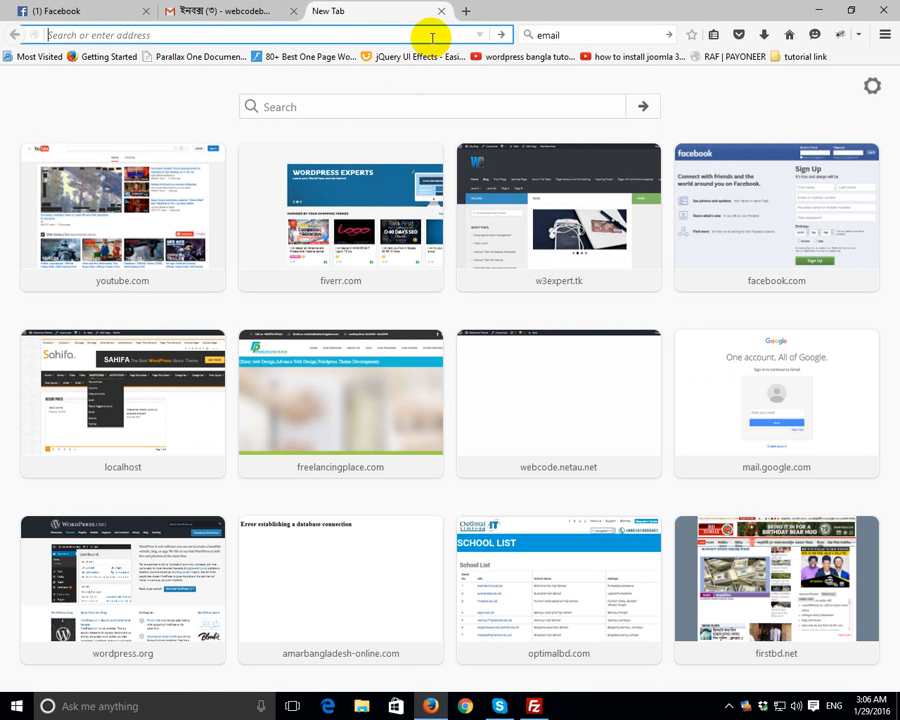
left_click(578, 34)
key("BackSpace")
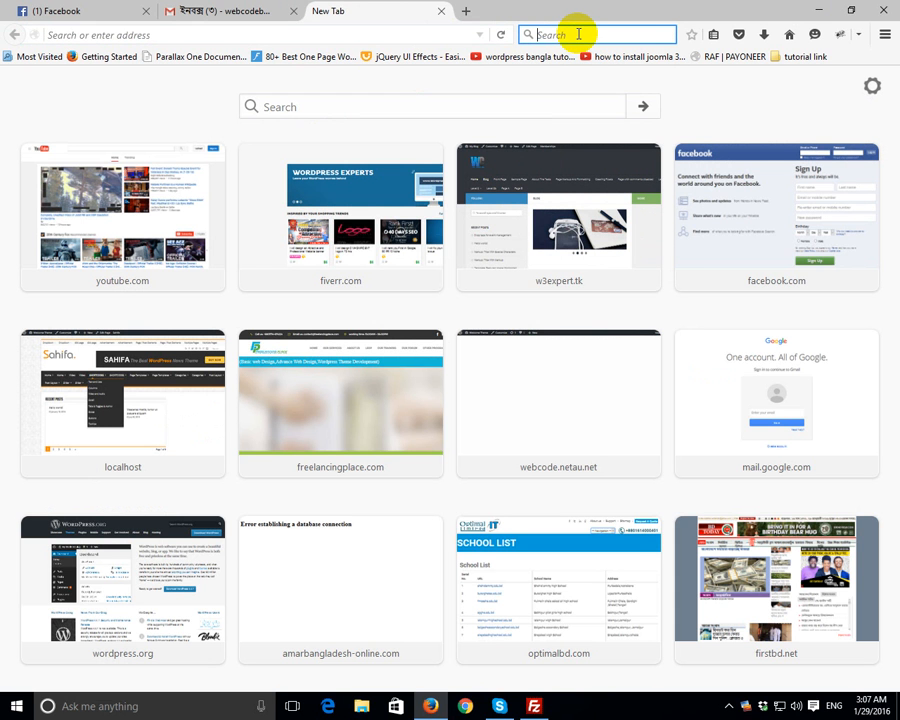
type("dot ")
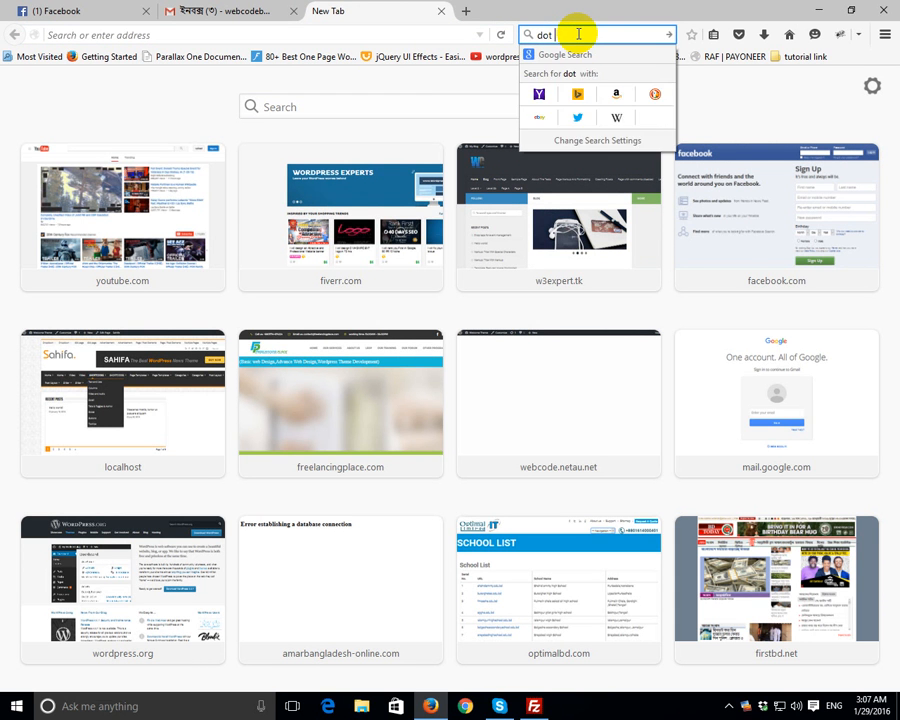
type("tk")
key("Return")
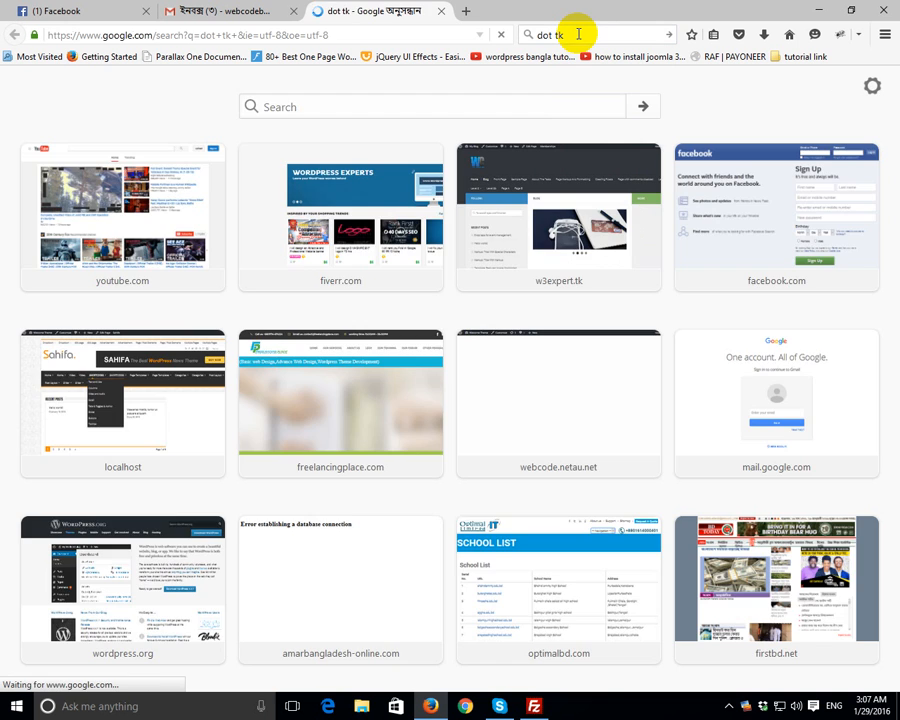
left_click(190, 197)
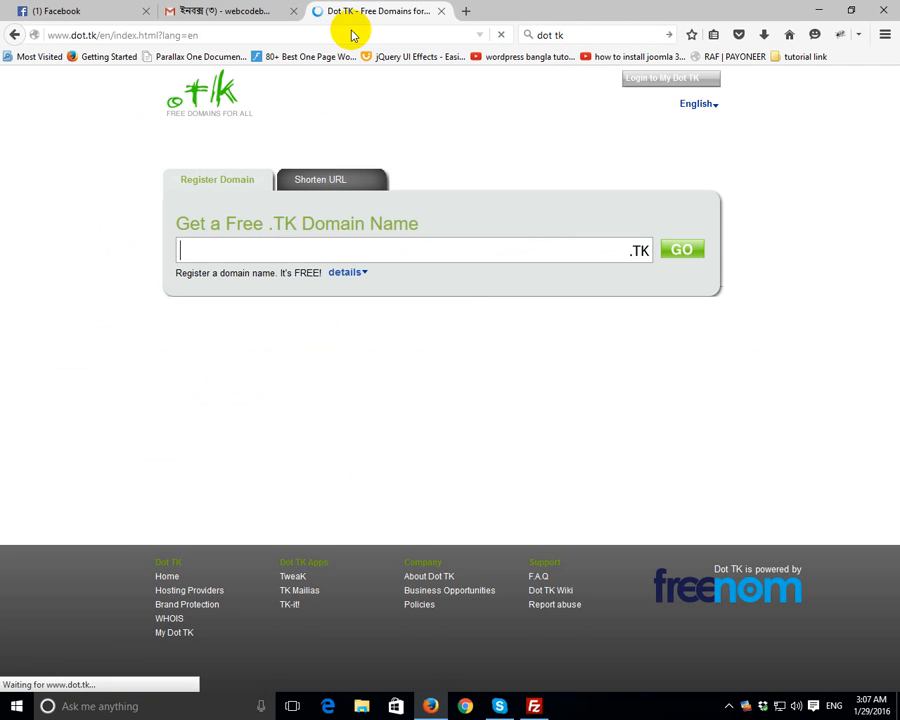
Try to get the free domain name webcodebd.tk by submitting "webcodebd" for registration.
left_click(286, 248)
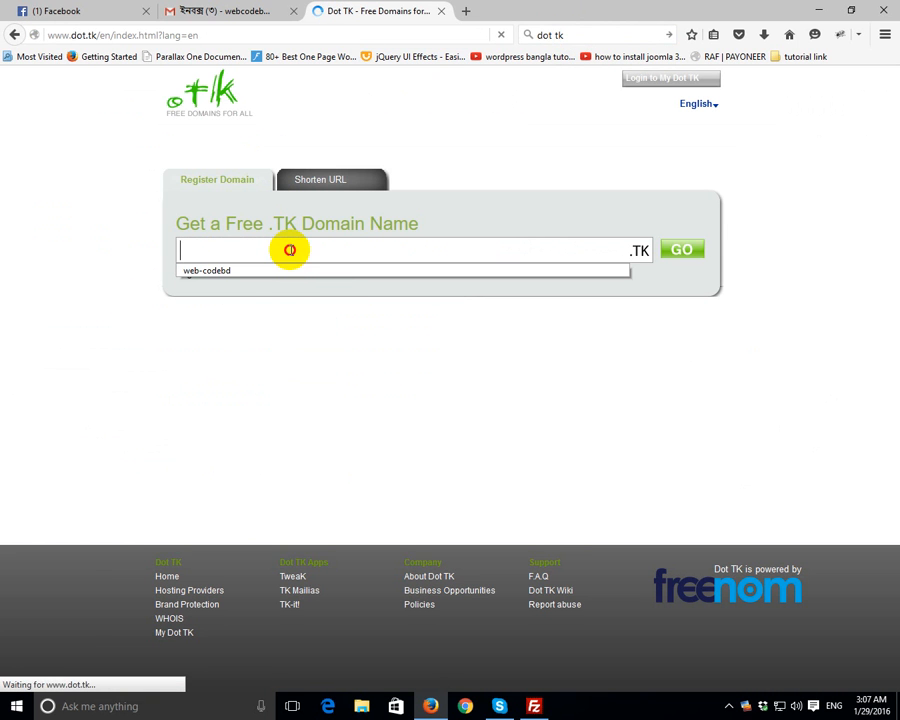
left_click(314, 246)
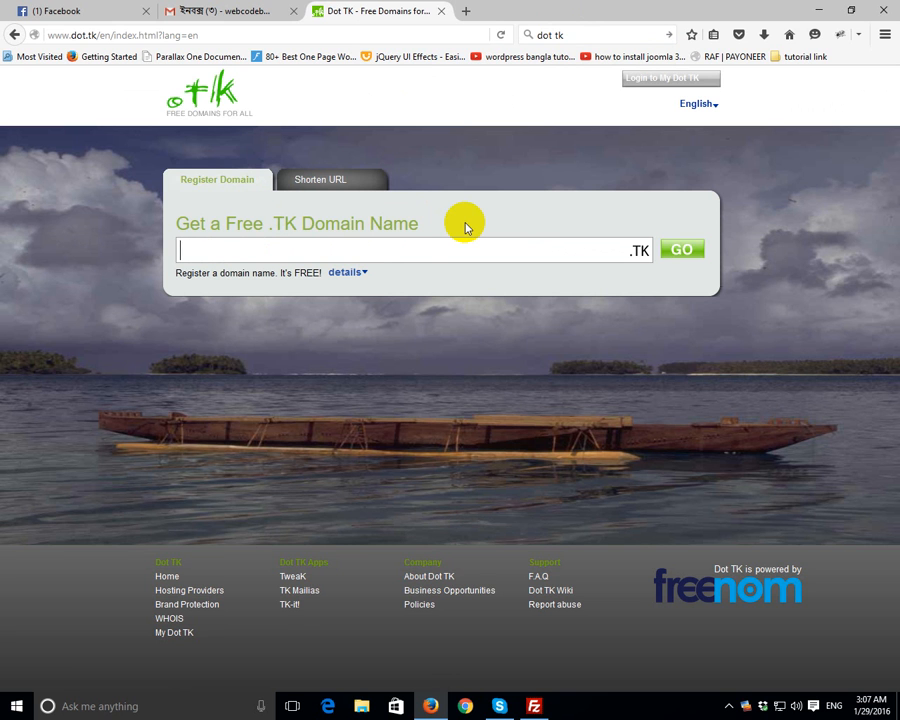
left_click(373, 250)
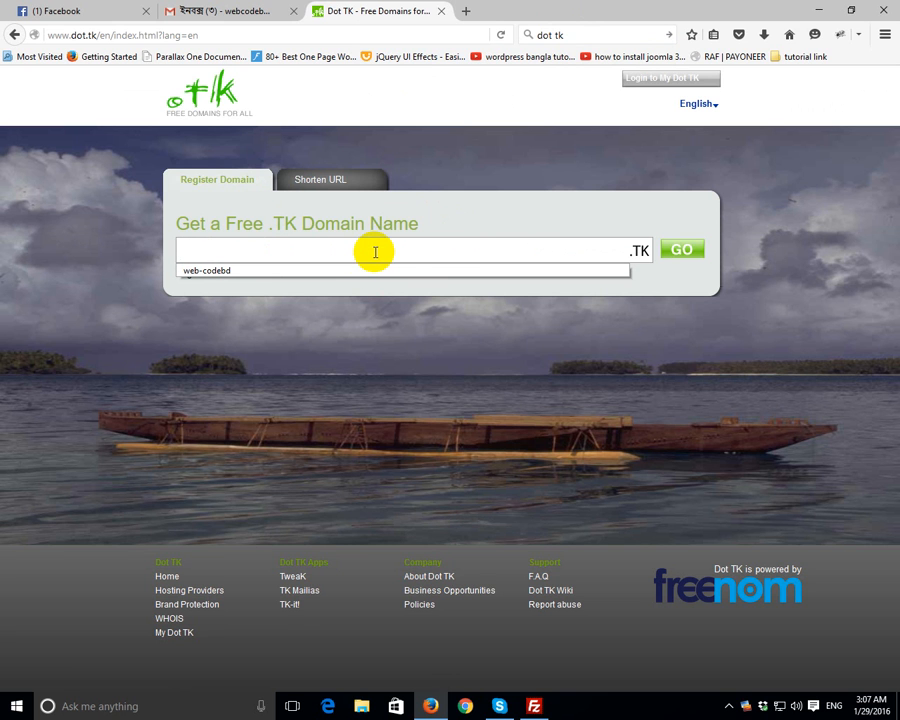
double_click(410, 230)
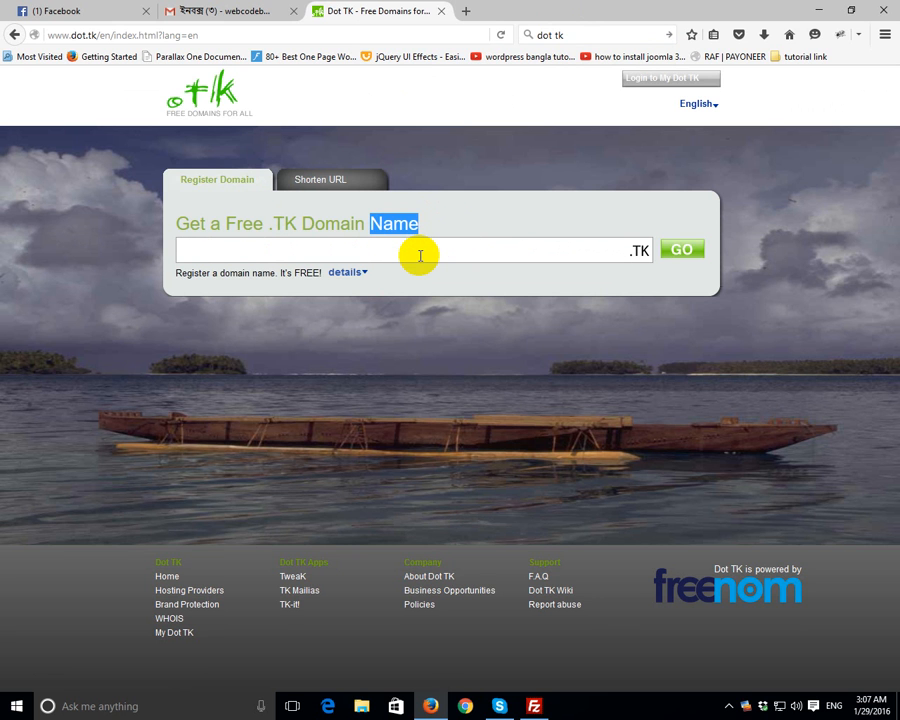
left_click(420, 256)
type("w")
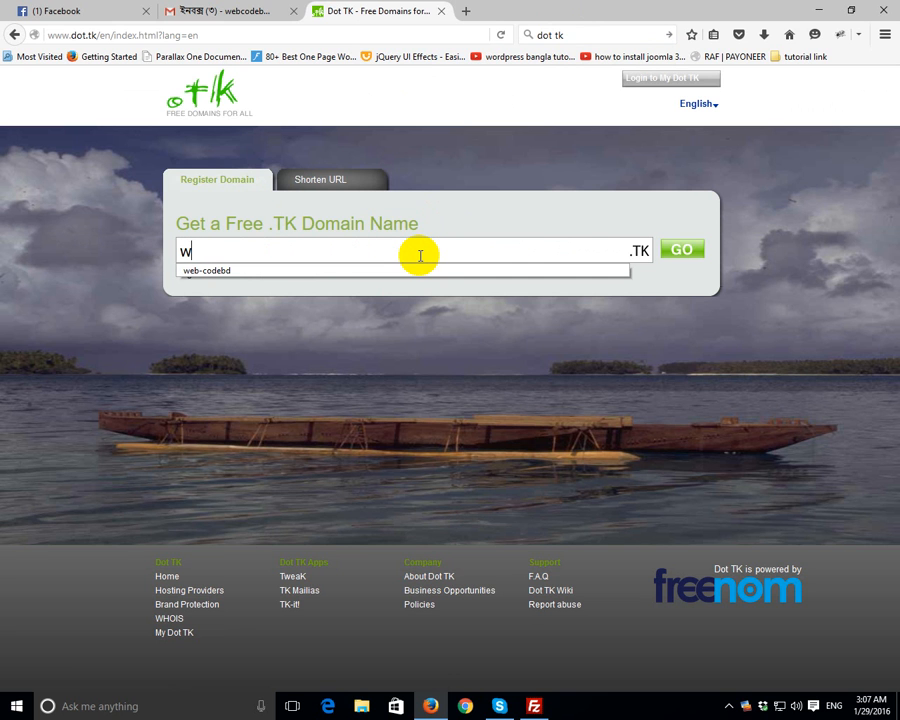
type("ebcode")
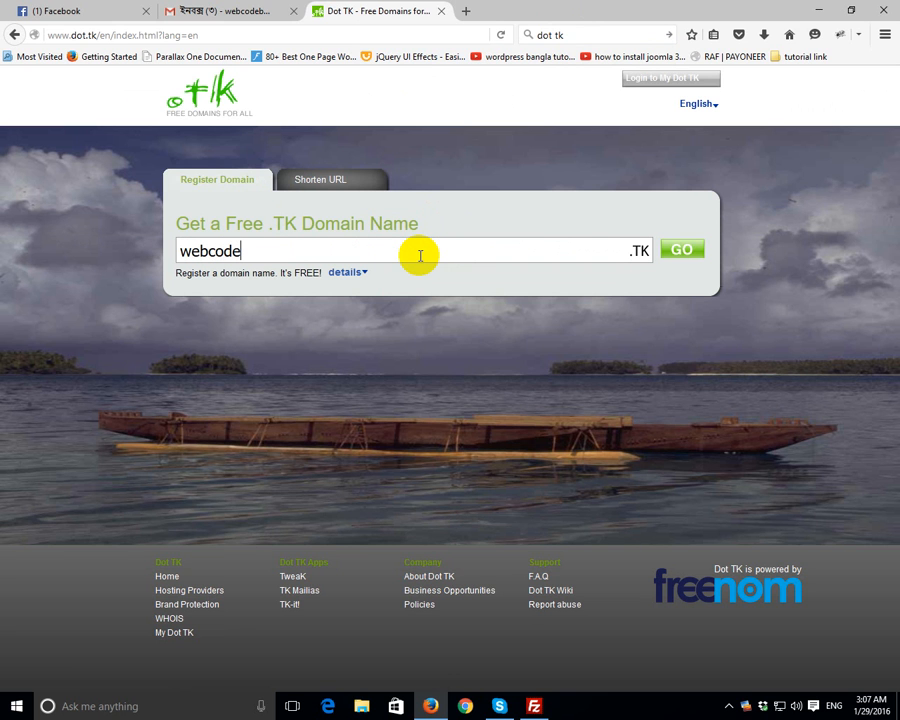
type("bd")
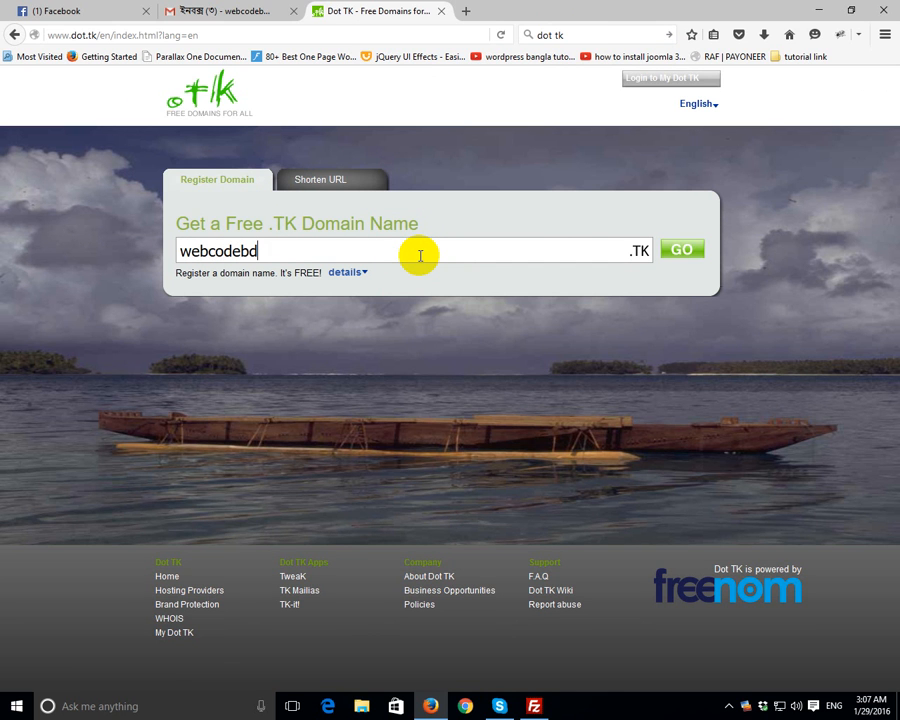
left_click(681, 249)
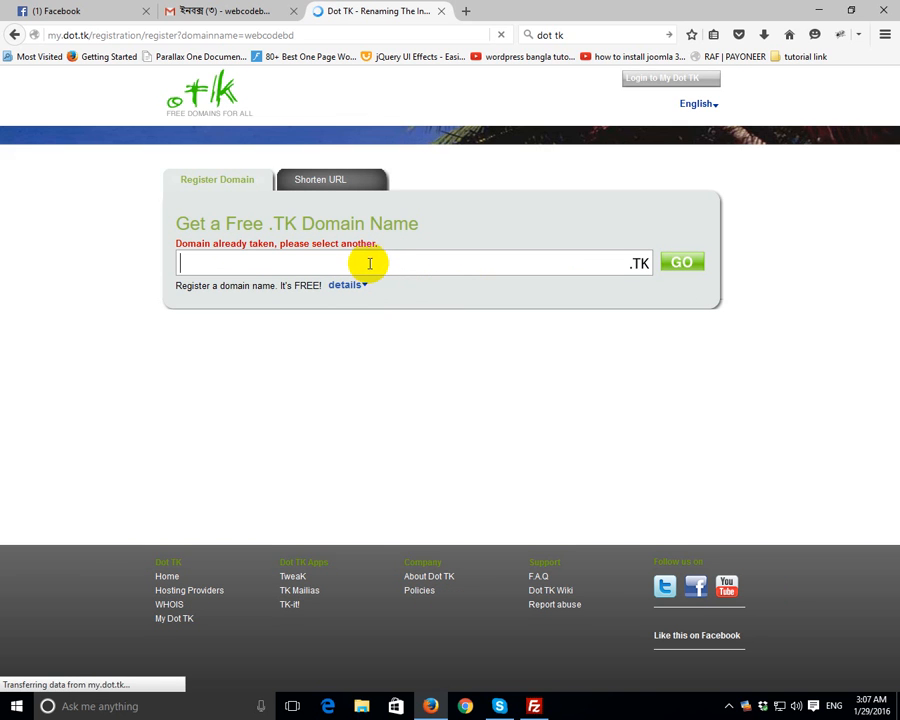
left_click(369, 263)
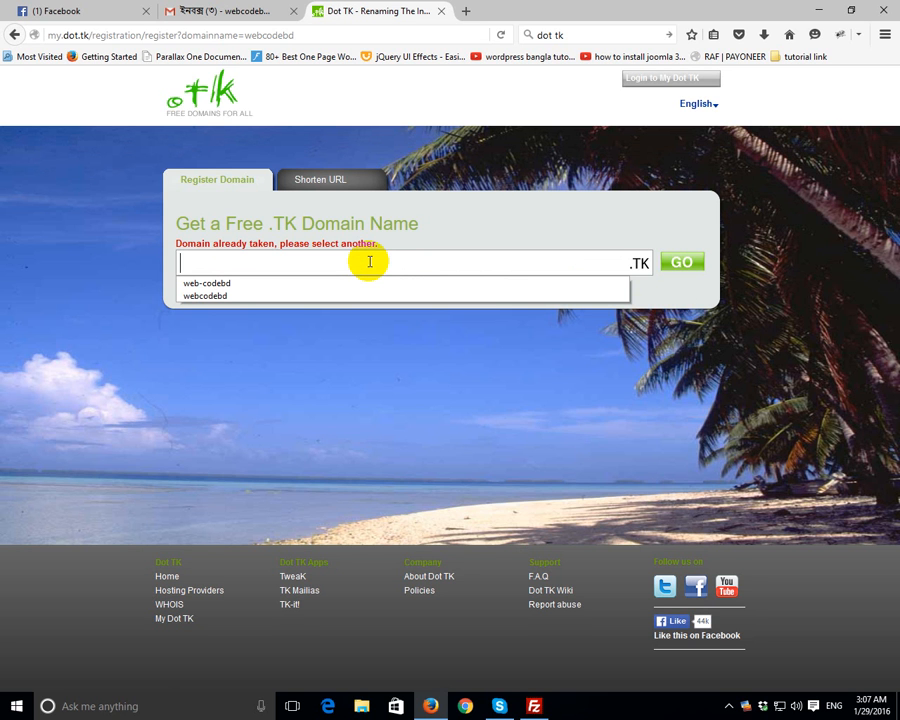
type("my")
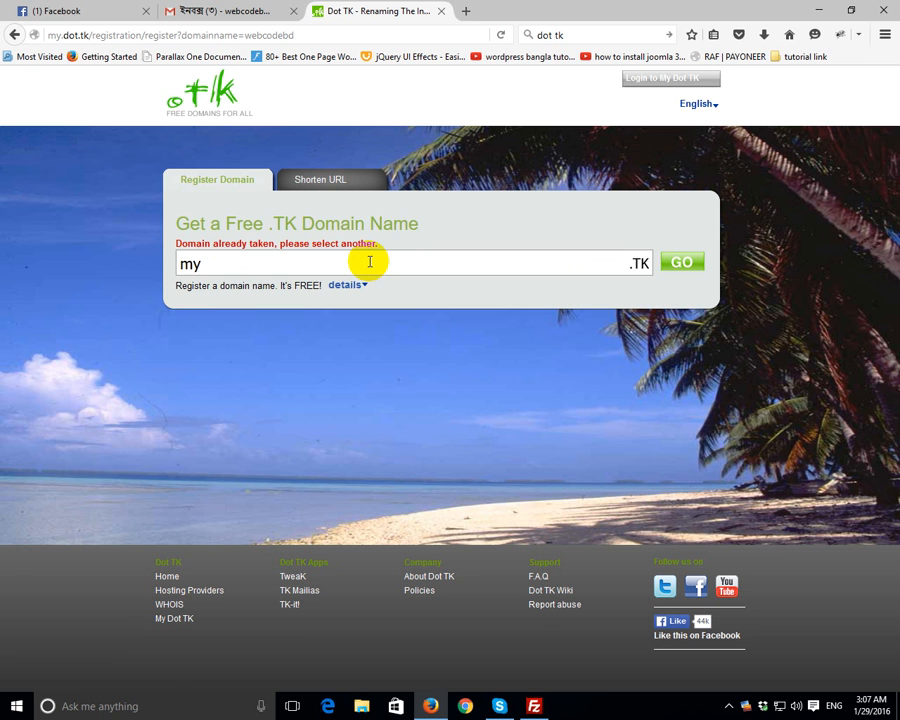
type("newwebsi")
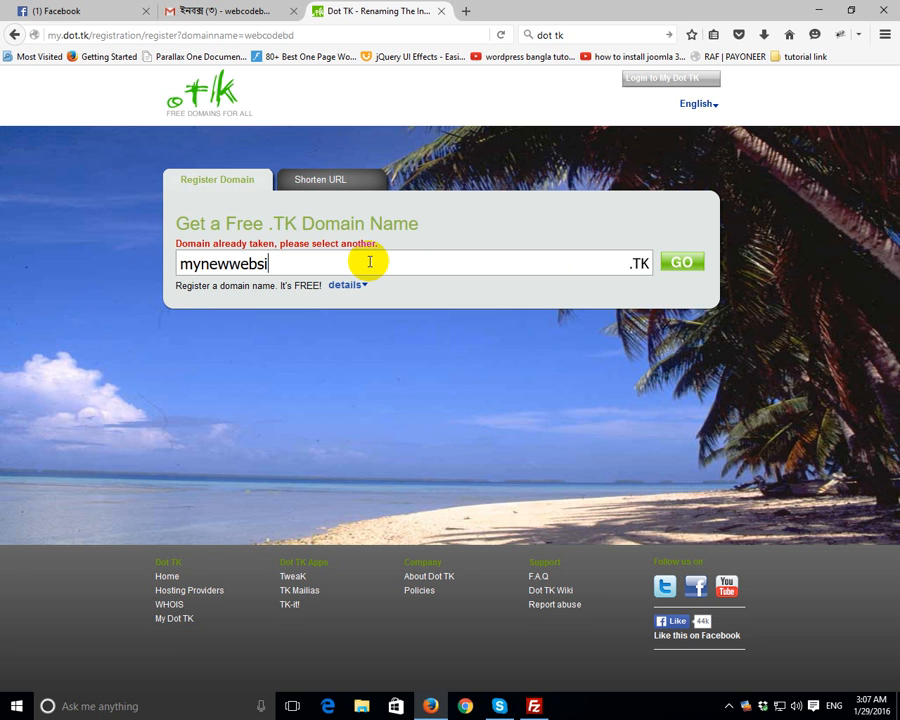
type("te")
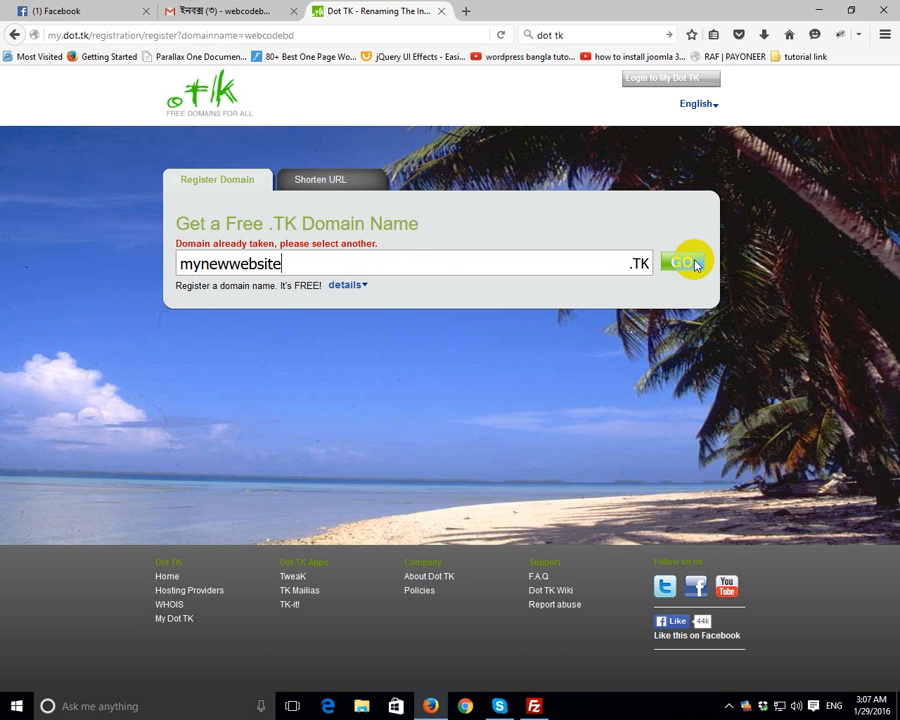
left_click_drag(311, 273, 117, 263)
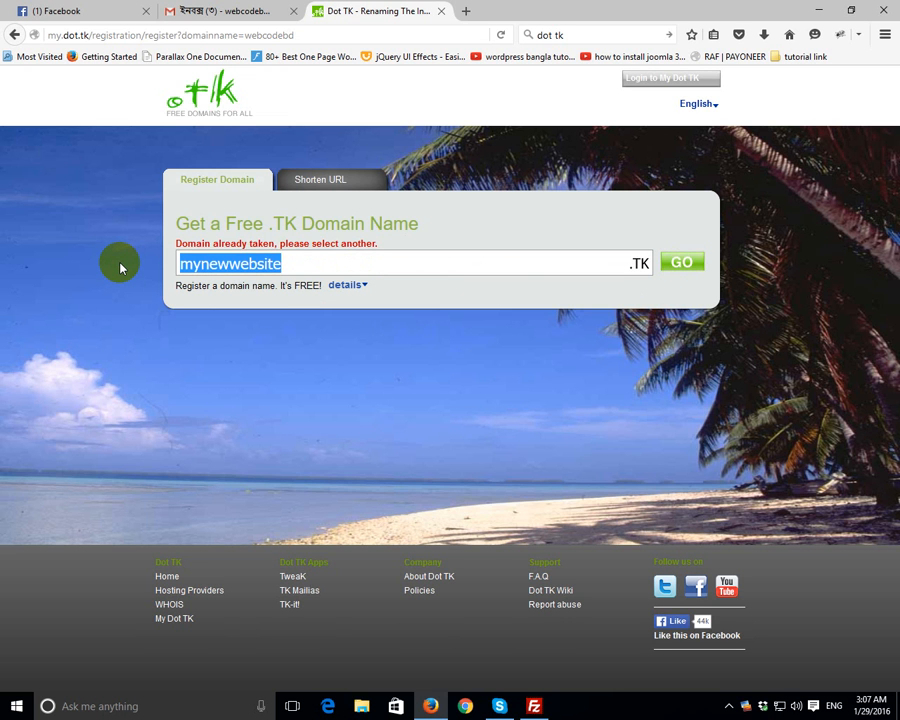
key("BackSpace")
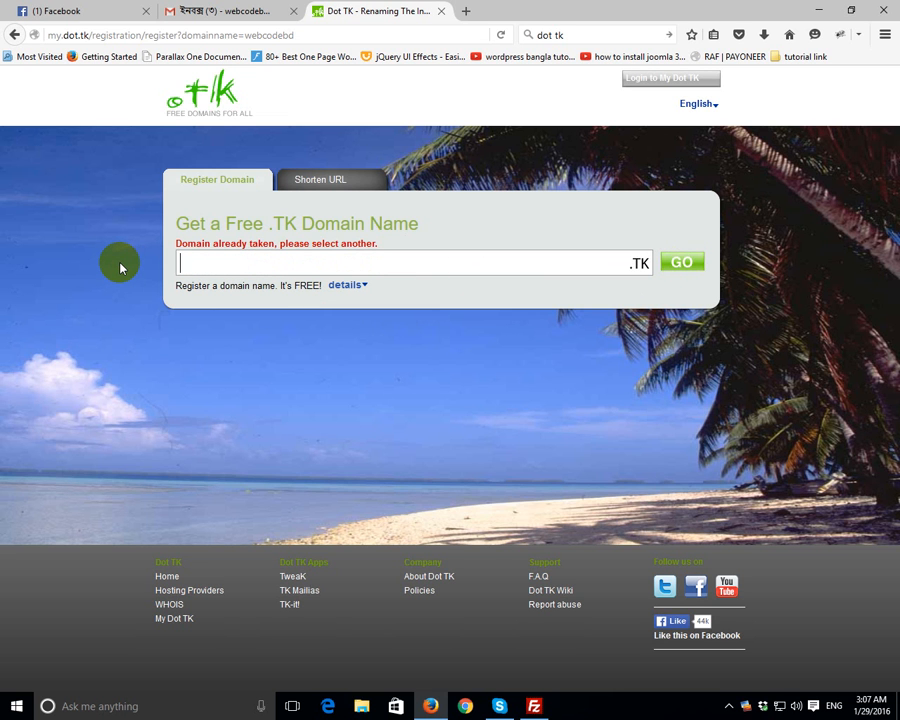
Submit "mynewmageshop" as the free .TK domain name and go on to its registration form.
type("a")
key("BackSpace")
type("mynewmage")
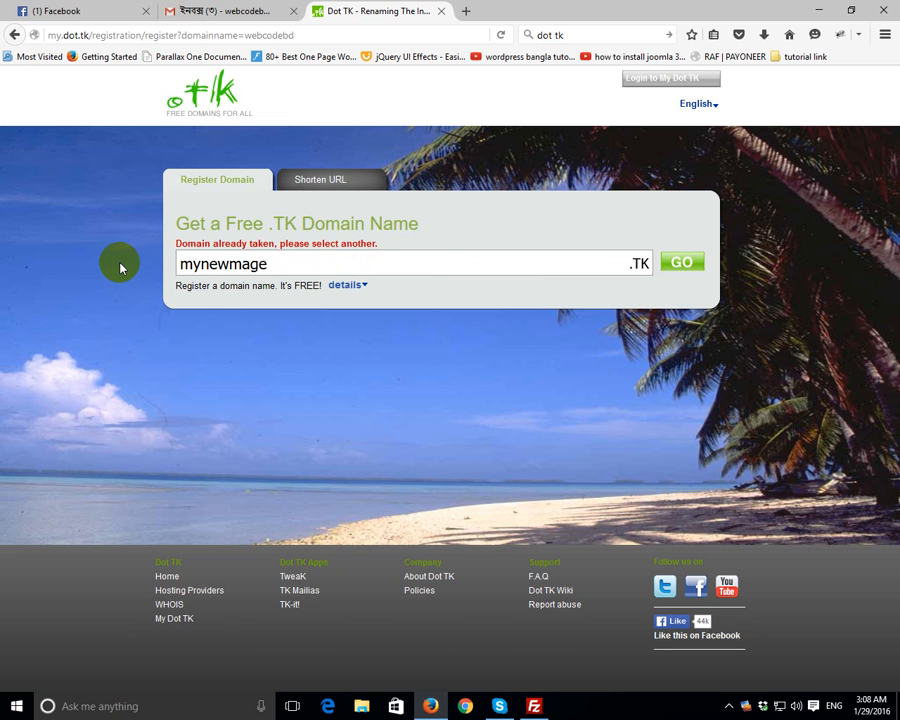
type("shop")
left_click_drag(290, 266, 55, 280)
left_click(313, 268)
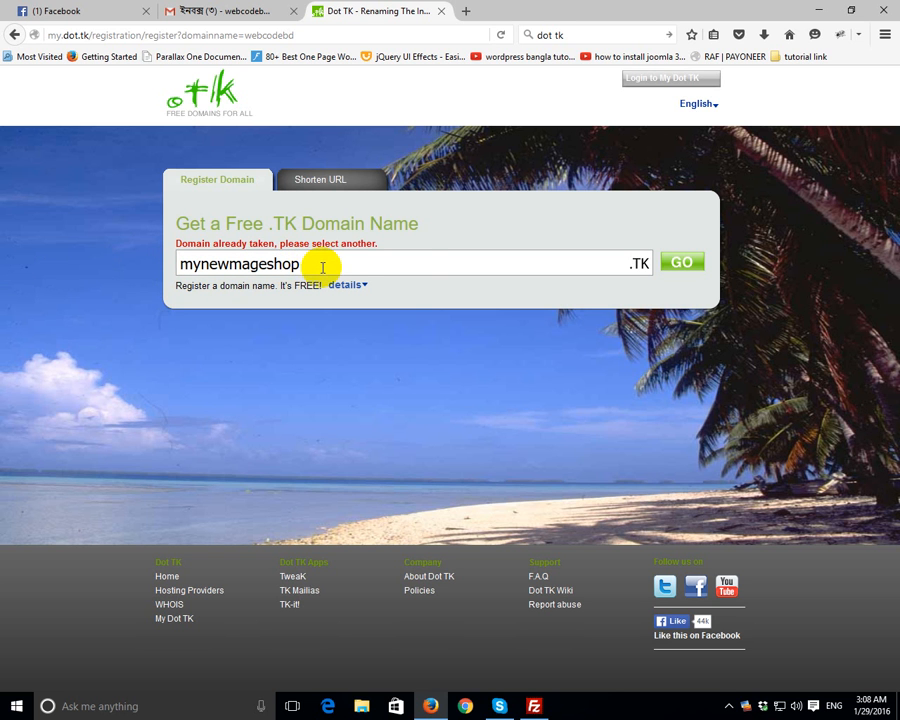
left_click(682, 262)
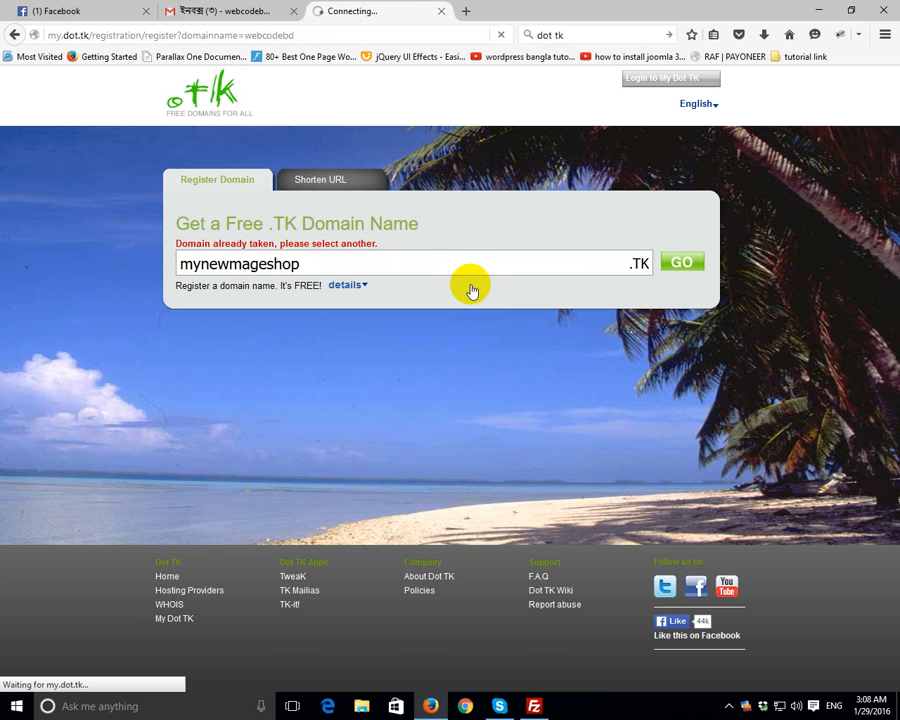
Examine the registration form's domain usage, registration length and sign-up sections, leaving an extra blank tab open beside it.
scroll(310, 344, "down", 5)
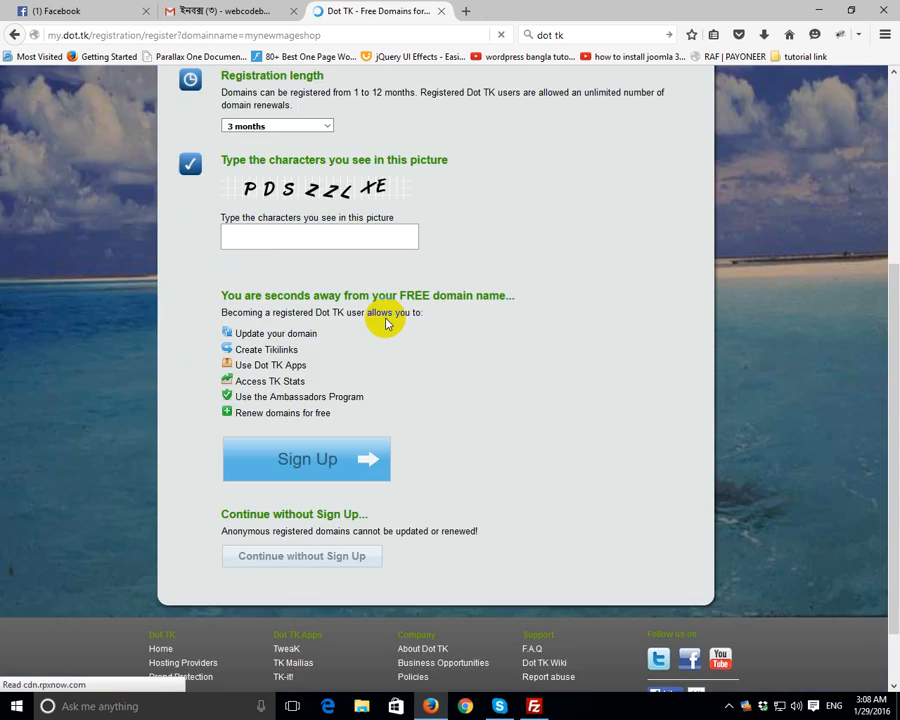
scroll(380, 320, "up", 2)
scroll(377, 300, "up", 3)
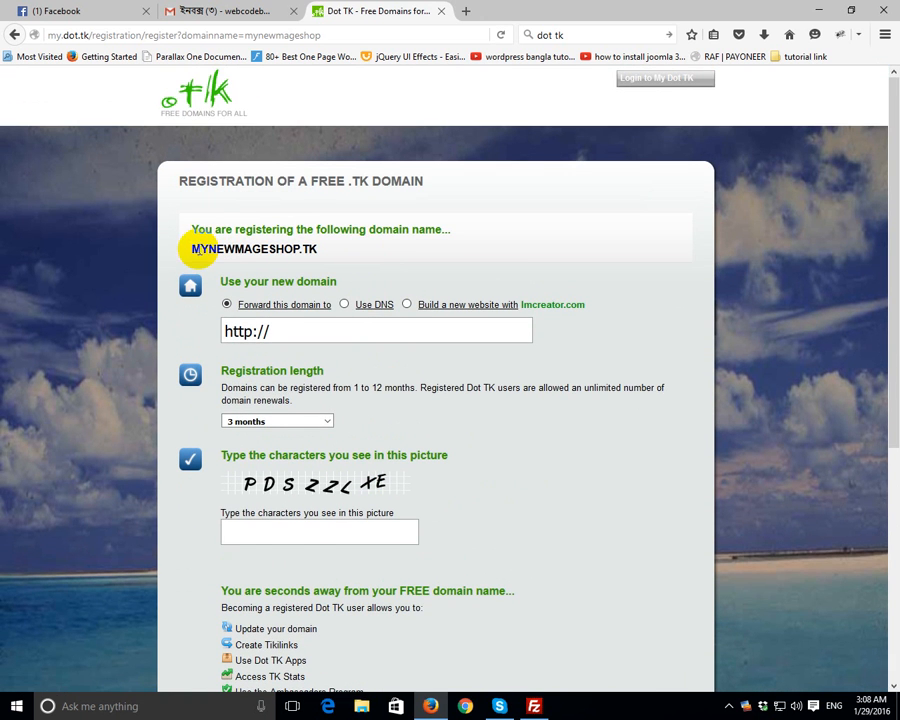
scroll(440, 280, "down", 5)
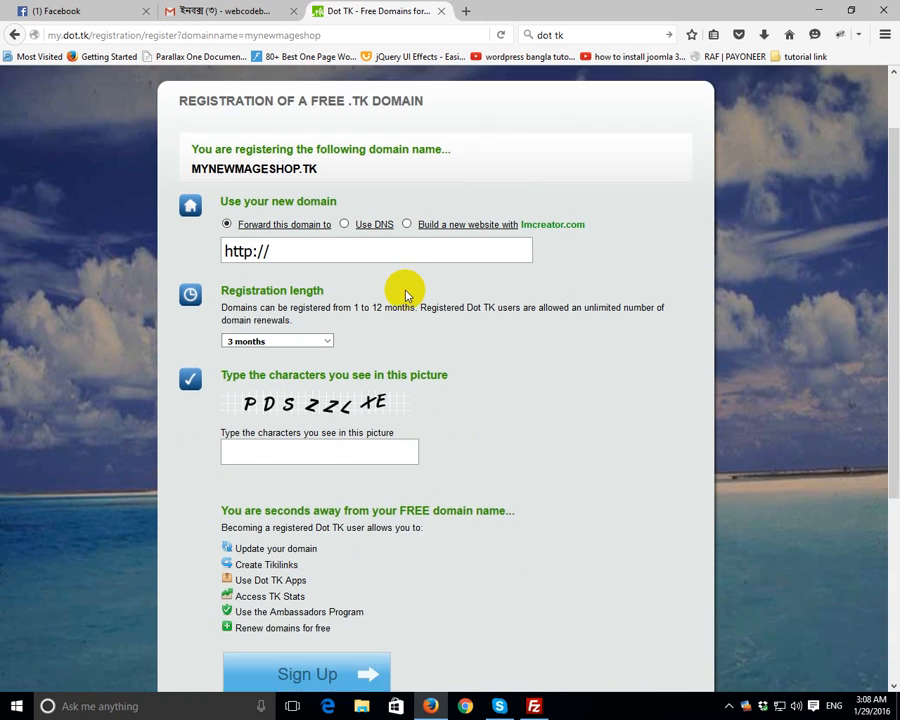
scroll(390, 325, "down", 1)
scroll(390, 325, "up", 3)
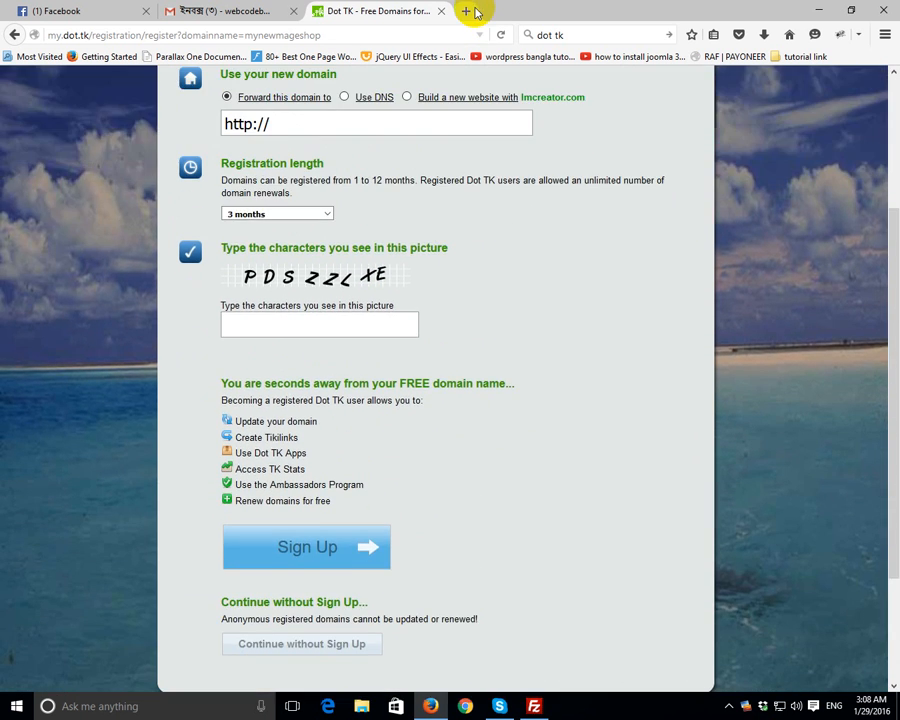
left_click(465, 11)
left_click(371, 18)
scroll(234, 230, "up", 4)
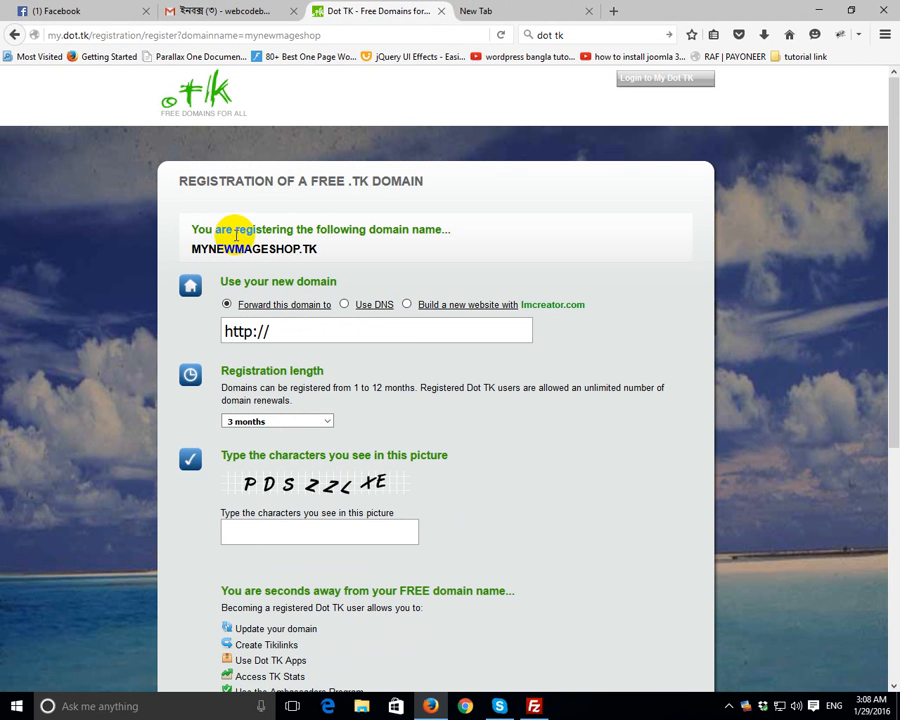
Set the new domain to use DNS and choose your own DNS services instead of the Dot TK DNS service.
left_click(344, 304)
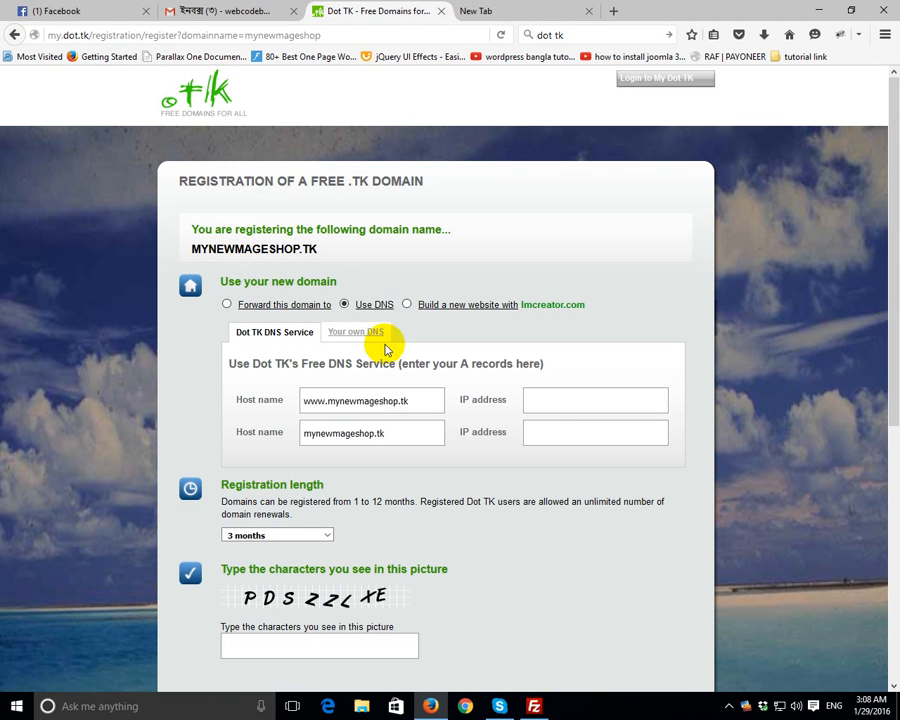
left_click(566, 402)
left_click(360, 331)
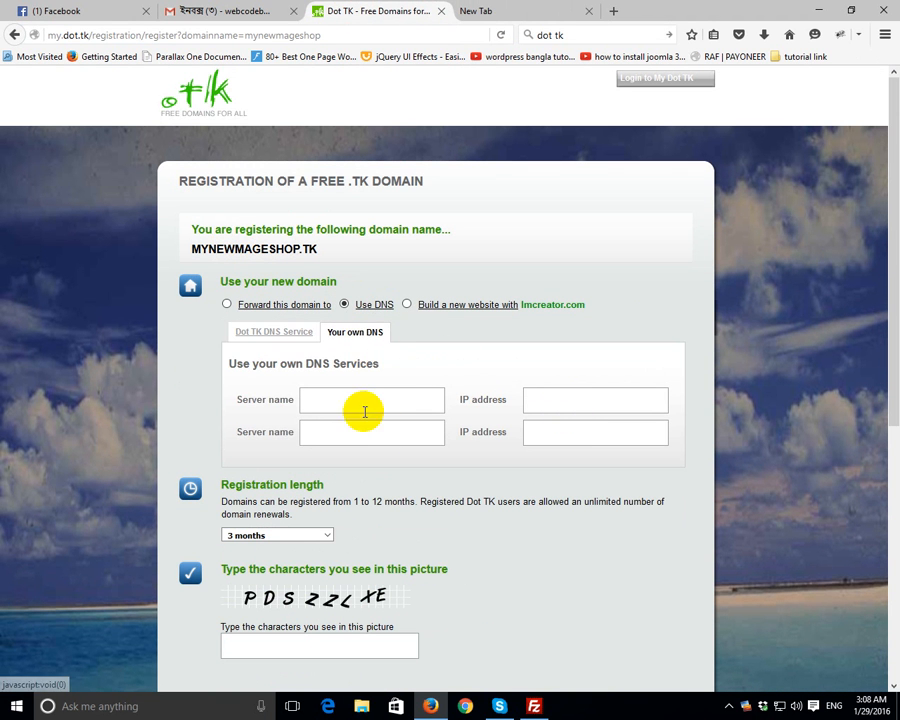
left_click(351, 401)
left_click(352, 436)
left_click(565, 400)
left_click(570, 439)
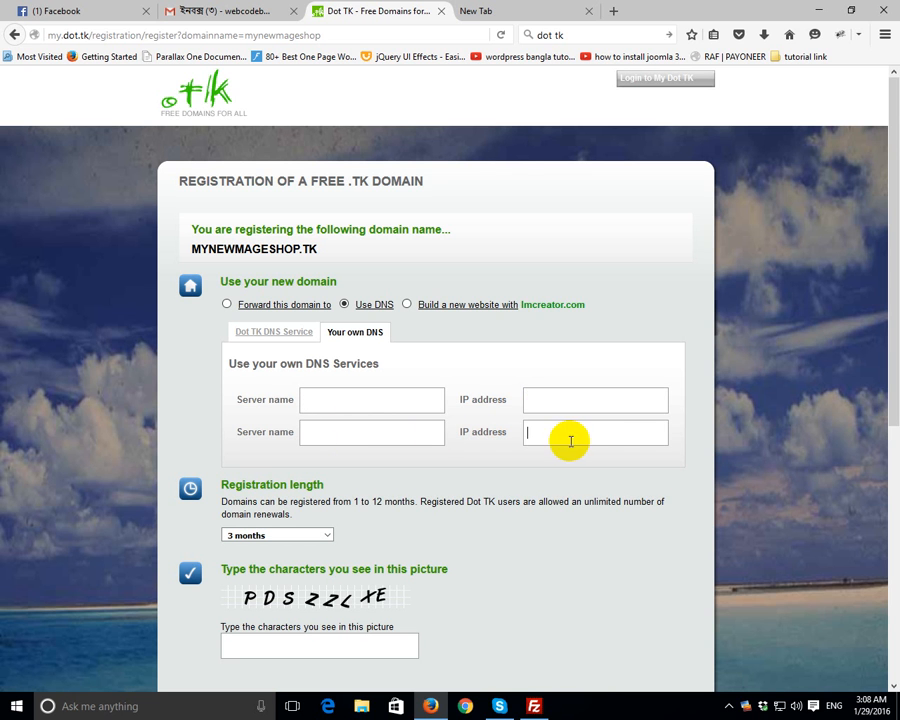
left_click(566, 401)
left_click(564, 438)
left_click(394, 408)
left_click(376, 436)
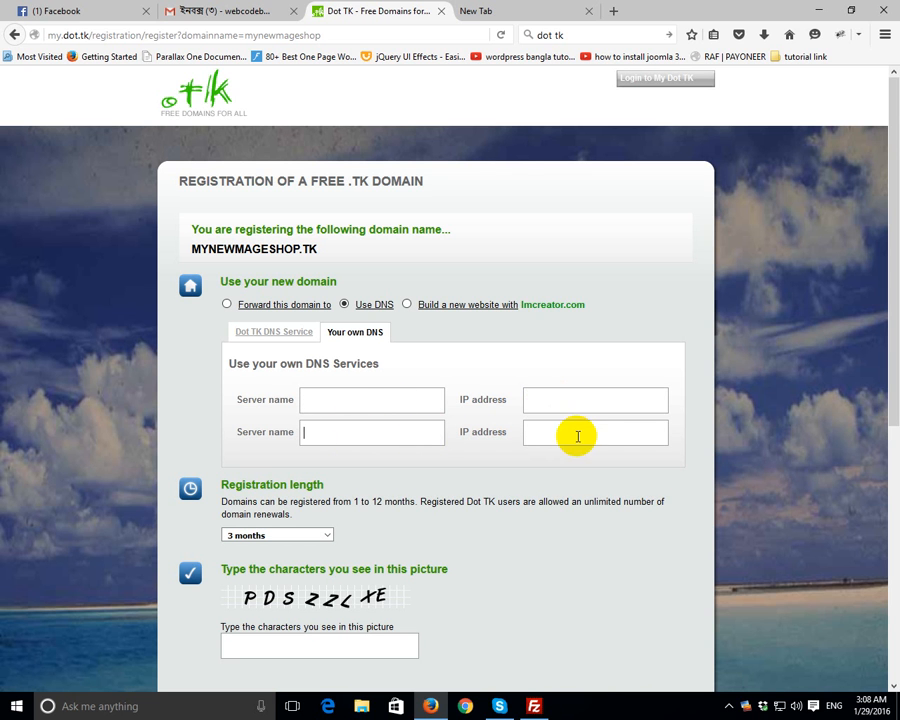
left_click(548, 392)
left_click(538, 437)
left_click(406, 428)
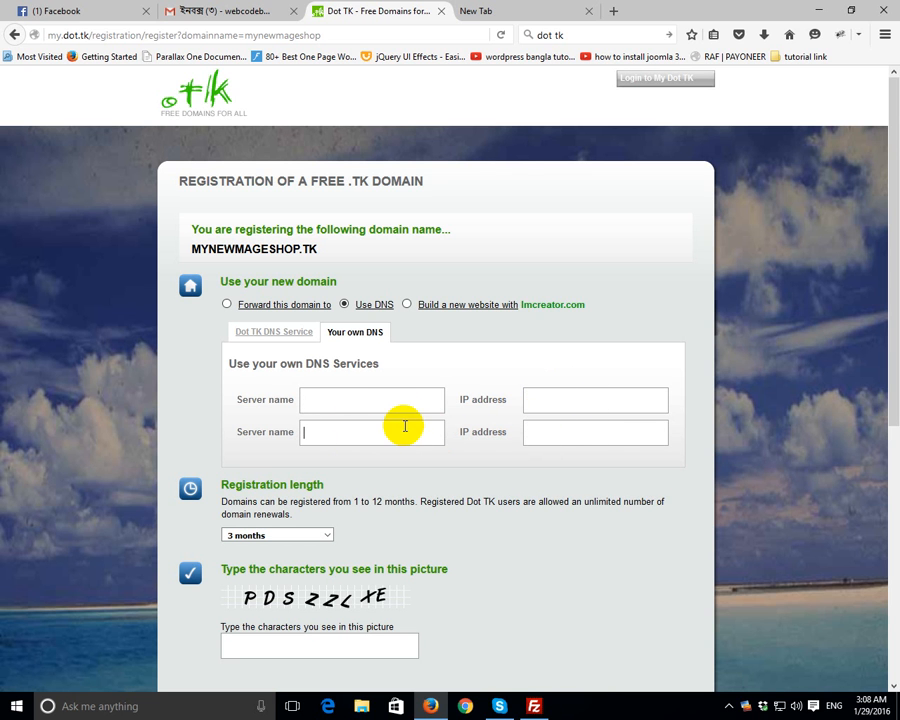
left_click(399, 400)
Search the web for "free cpanel hosting" in the spare blank tab.
left_click(514, 10)
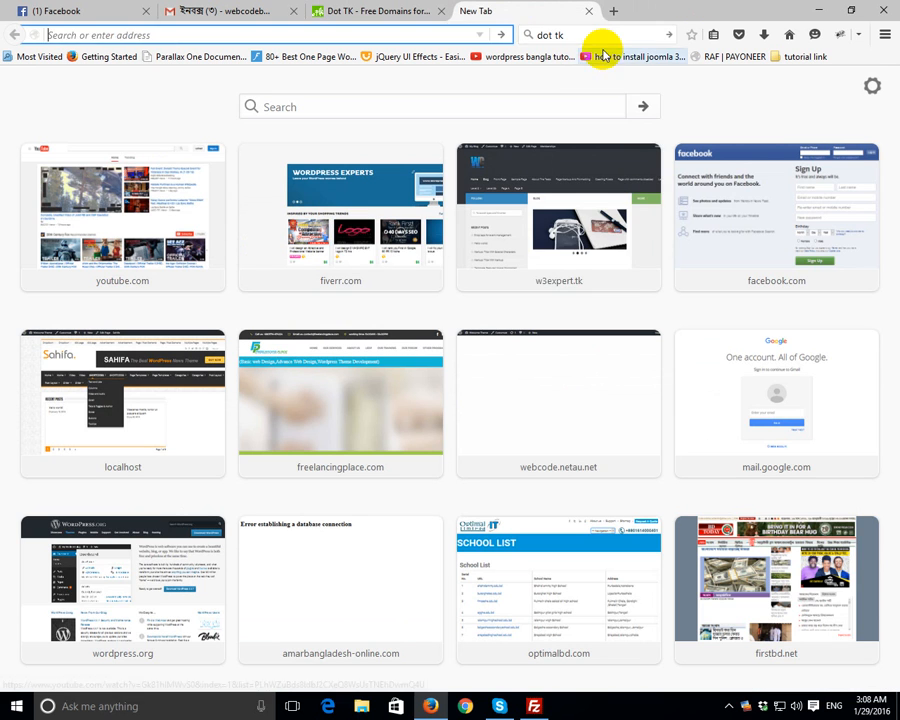
double_click(590, 38)
key("BackSpace")
key("BackSpace")
key("BackSpace")
key("BackSpace")
key("BackSpace")
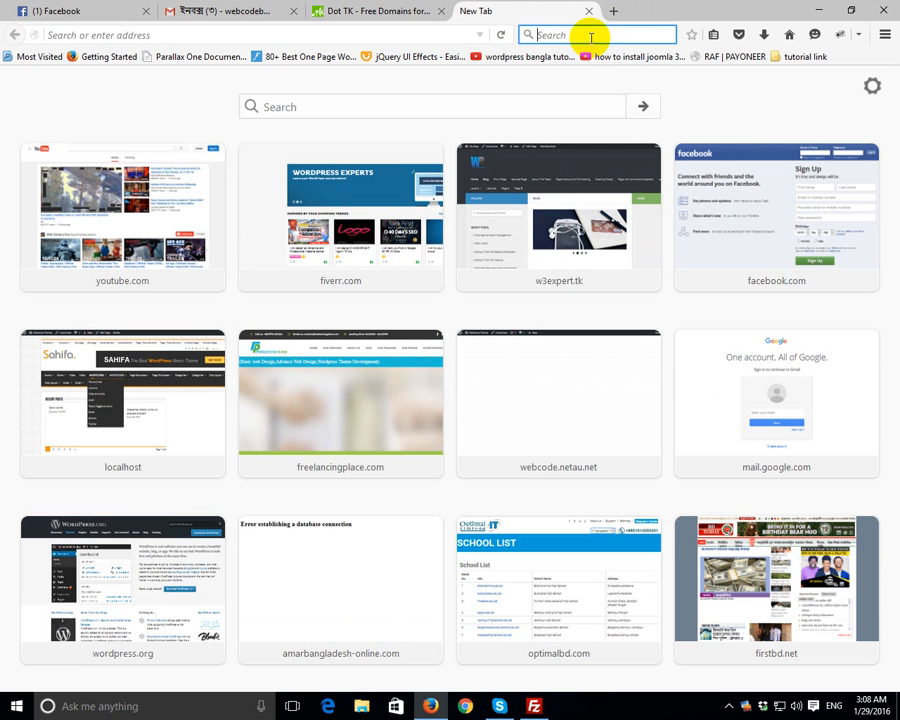
type("free")
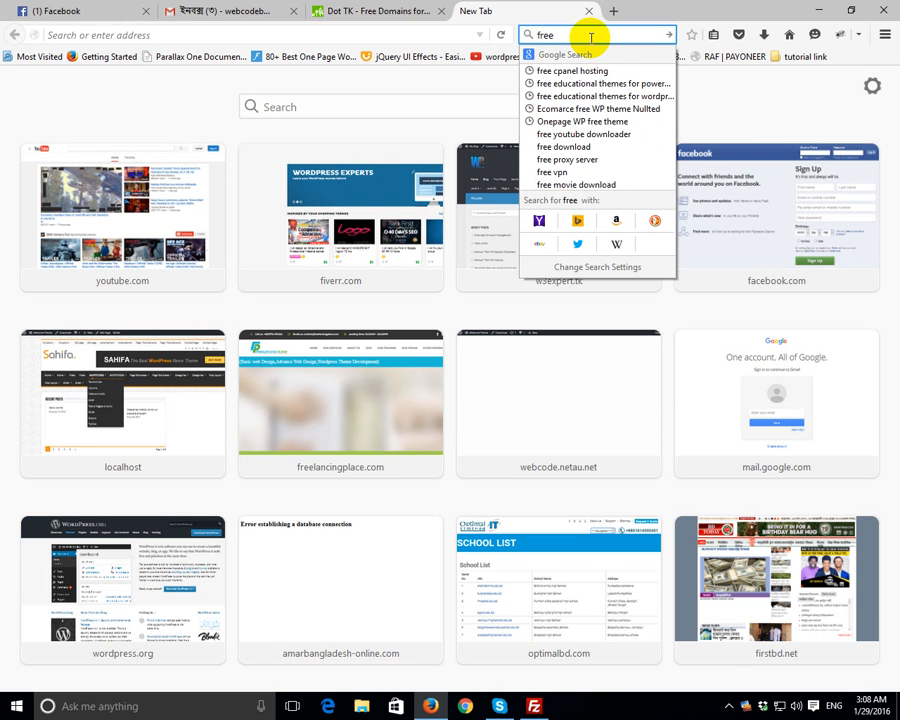
type(" cpa")
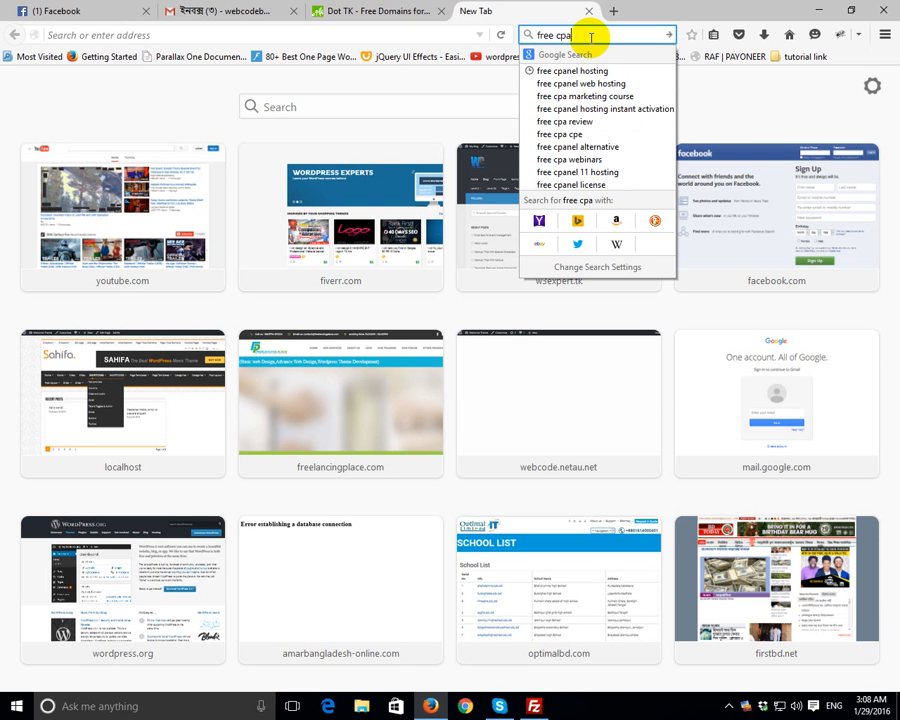
type("nel ")
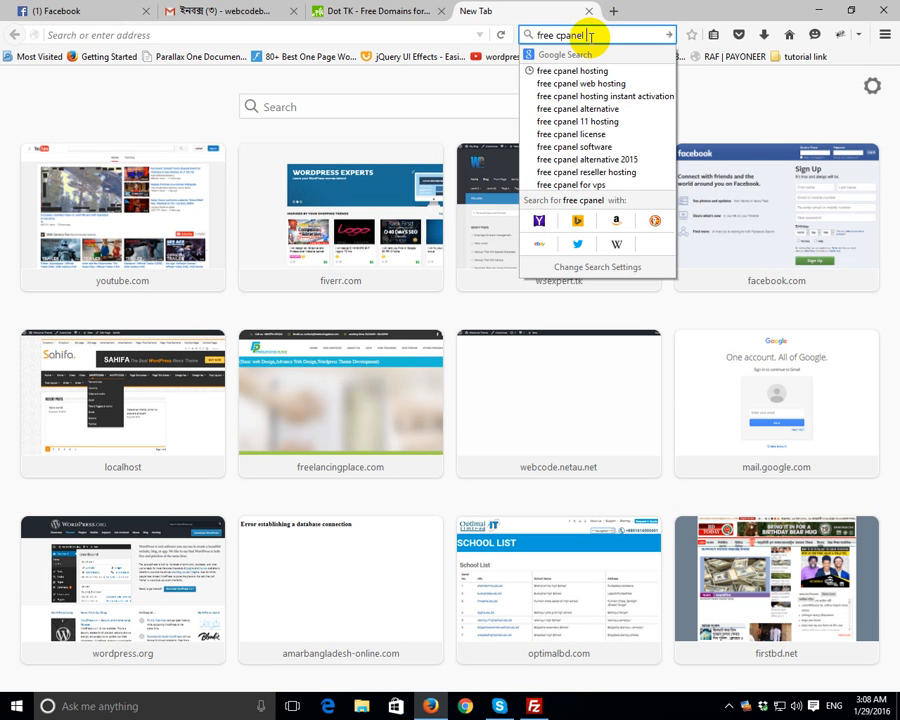
type("hosting")
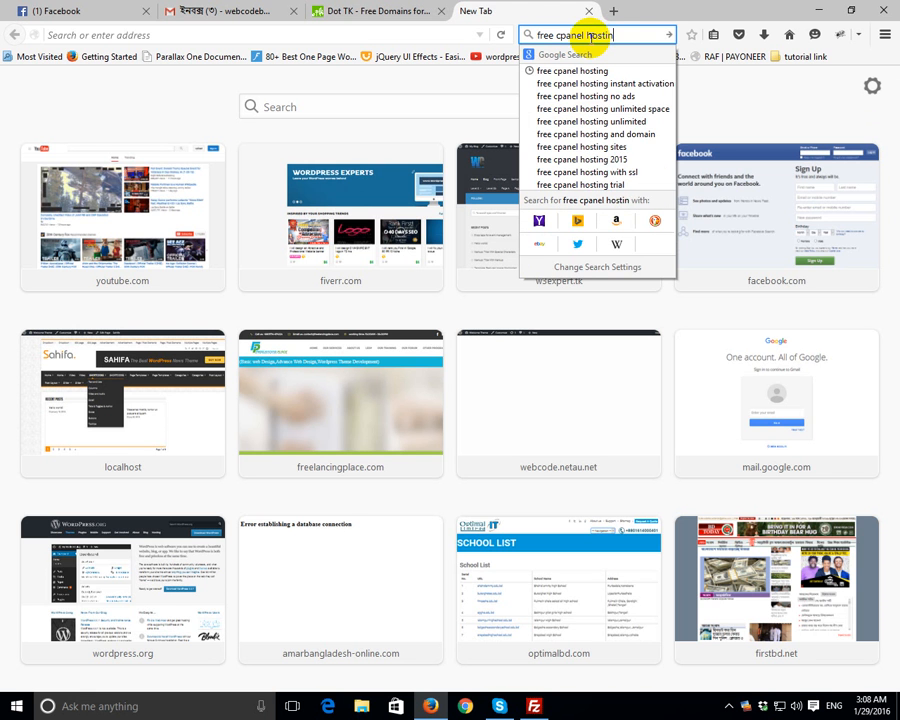
key("Return")
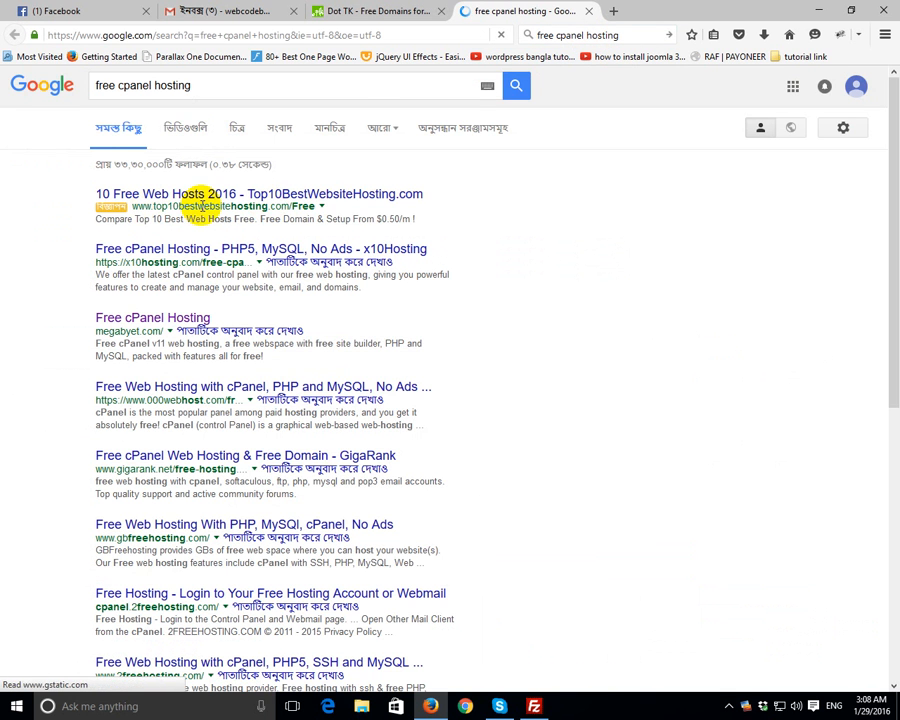
Look through the search results and open the megabyet.com "Free cPanel Hosting" result in a separate tab.
scroll(221, 249, "down", 3)
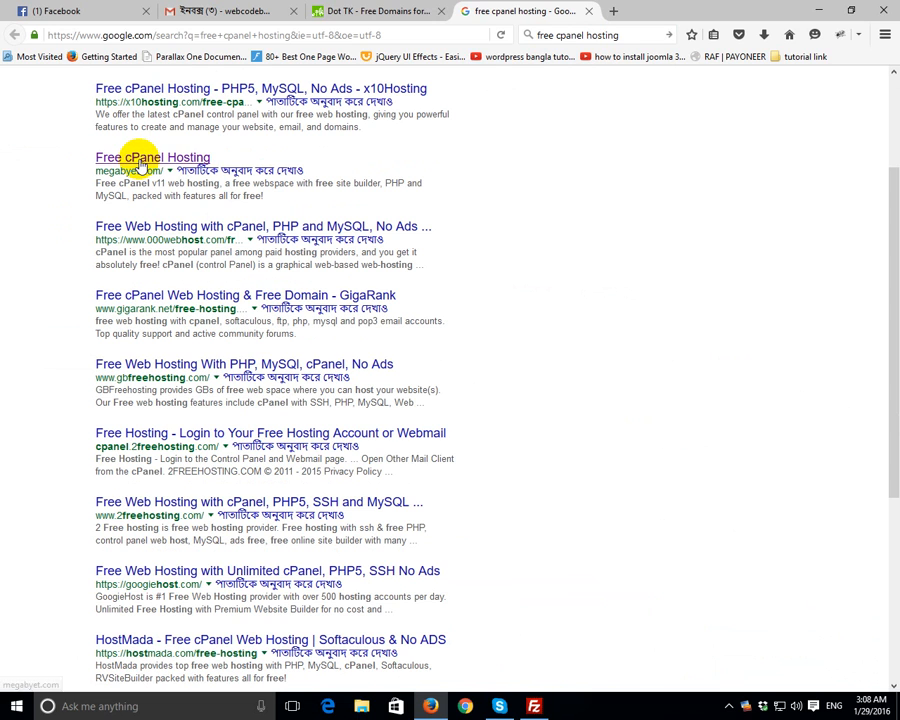
left_click(141, 160)
scroll(150, 185, "down", 6)
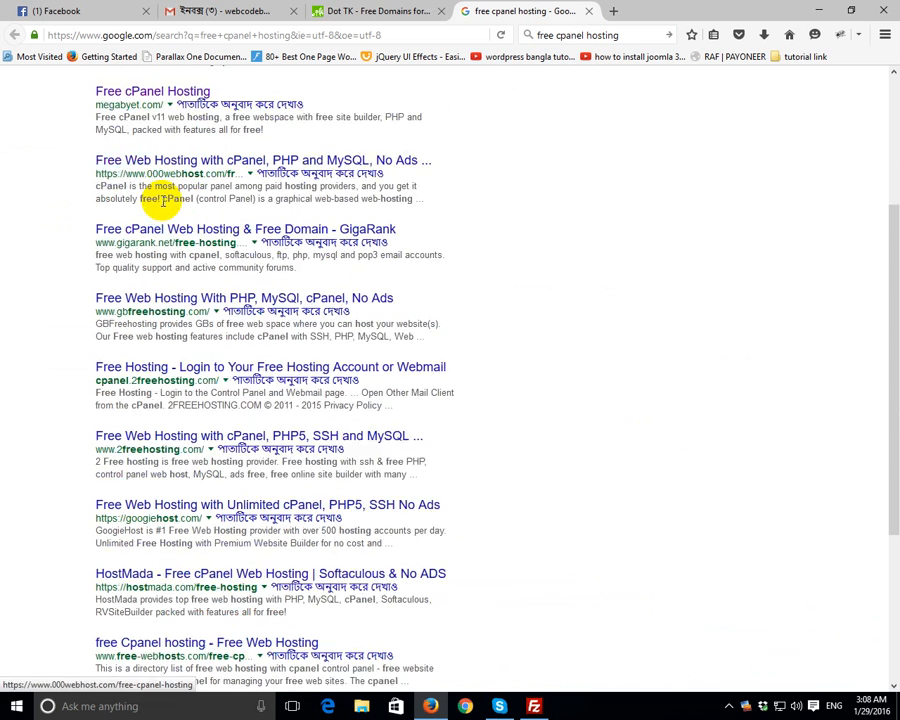
scroll(170, 200, "up", 7)
scroll(122, 170, "up", 2)
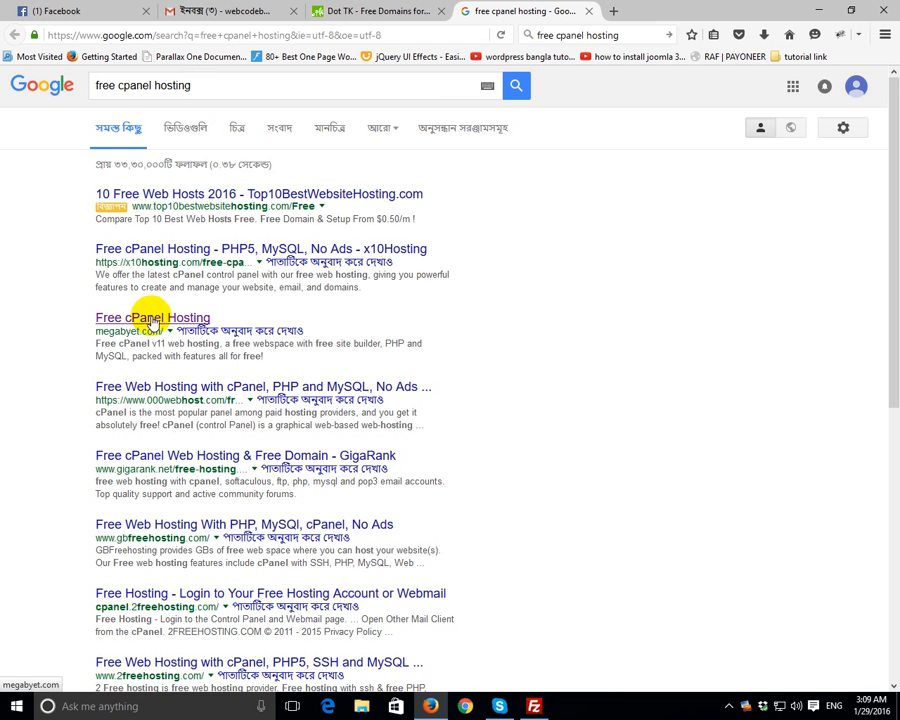
middle_click(150, 322)
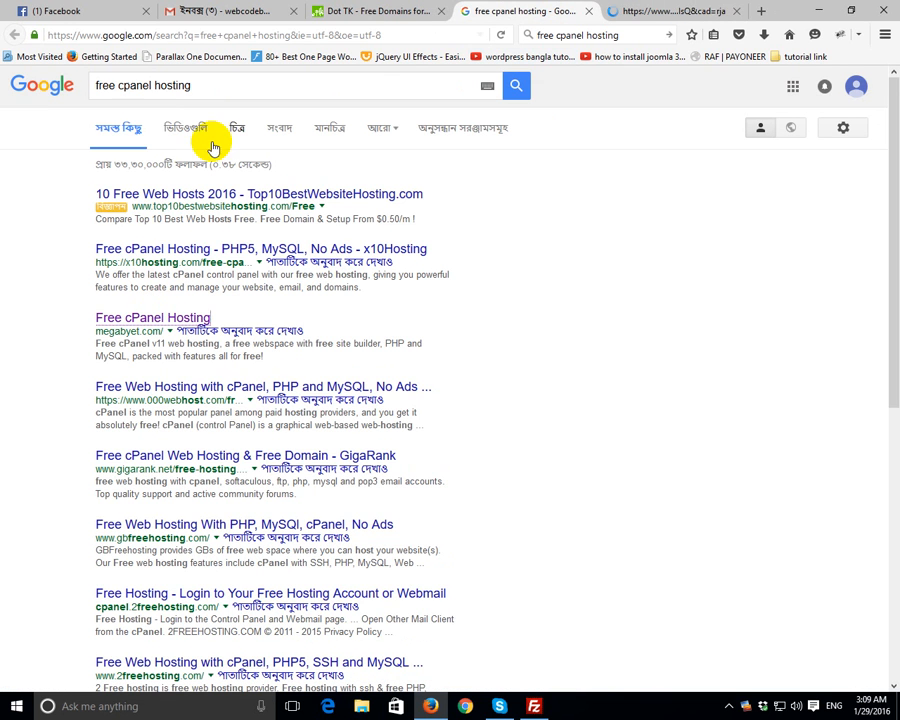
Search Google for "00 webhost" and open the 000webhost.com free web hosting result.
left_click_drag(210, 84, 88, 90)
key("BackSpace")
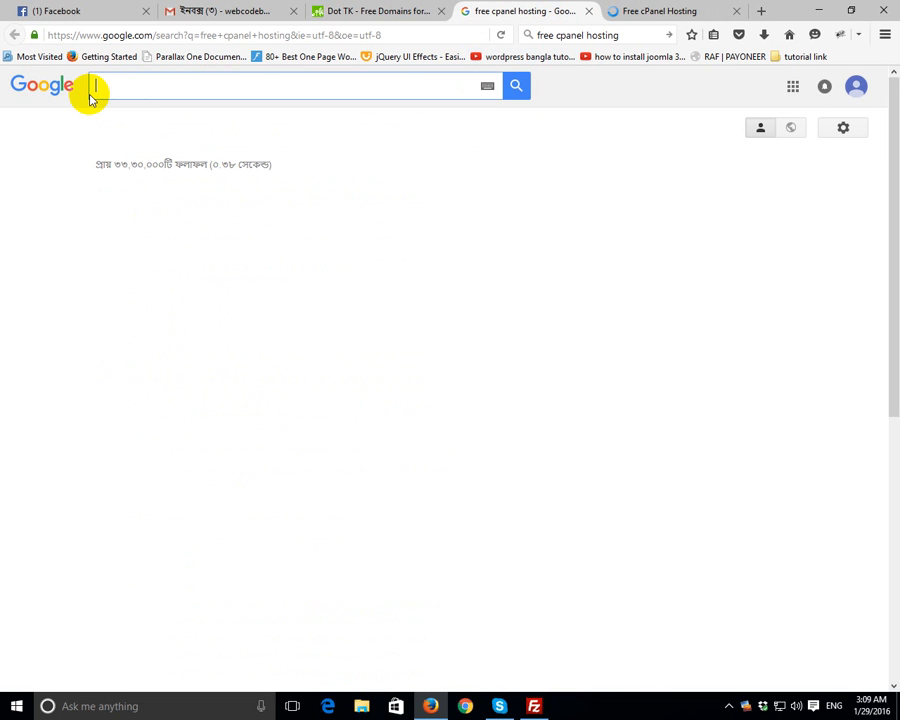
type("00 we")
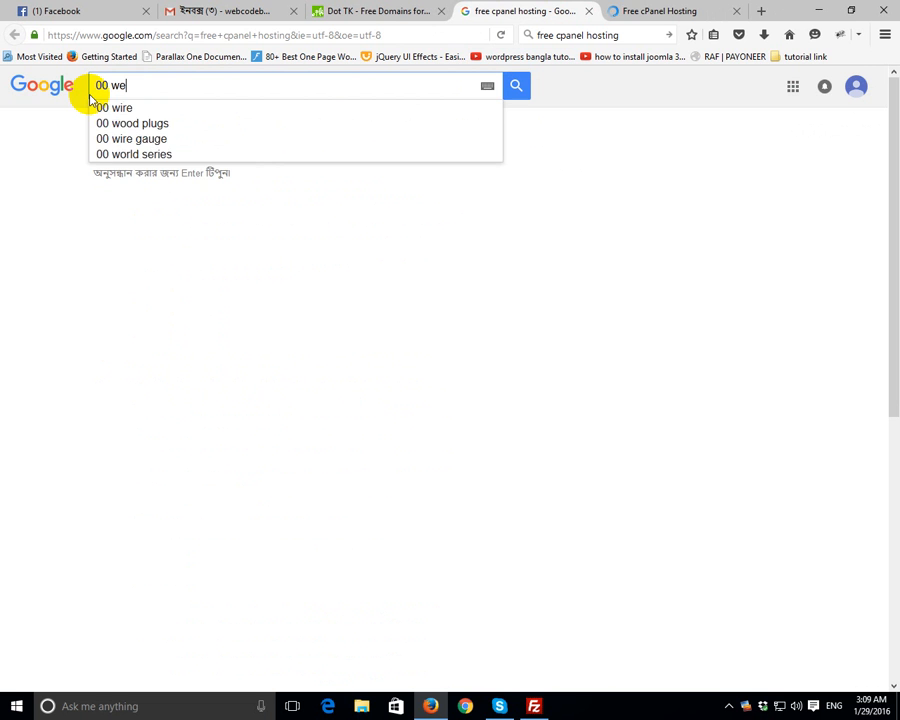
type("bhos")
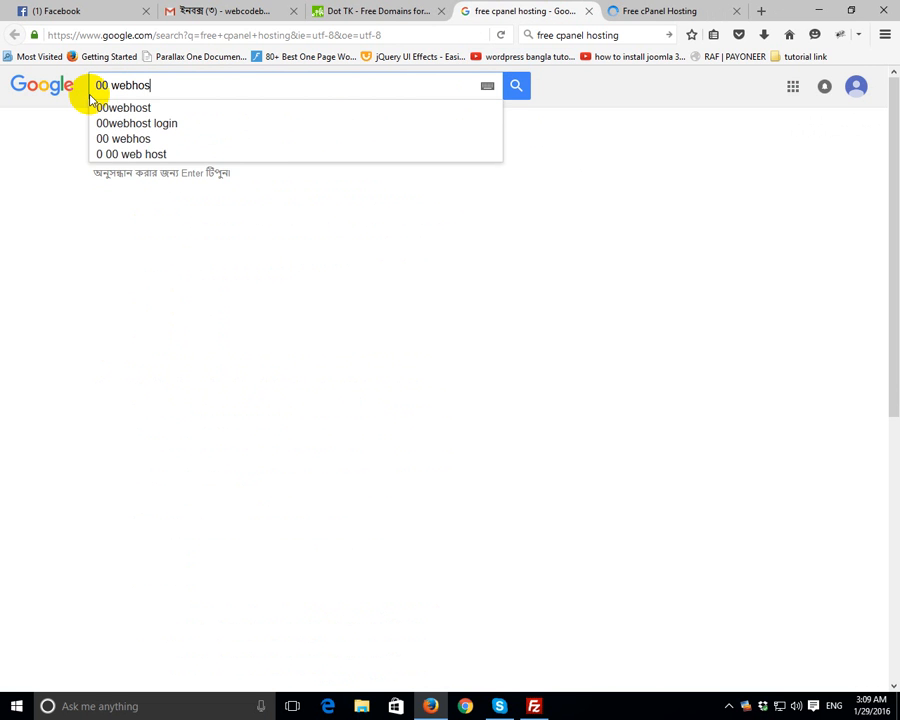
type("t")
key("Return")
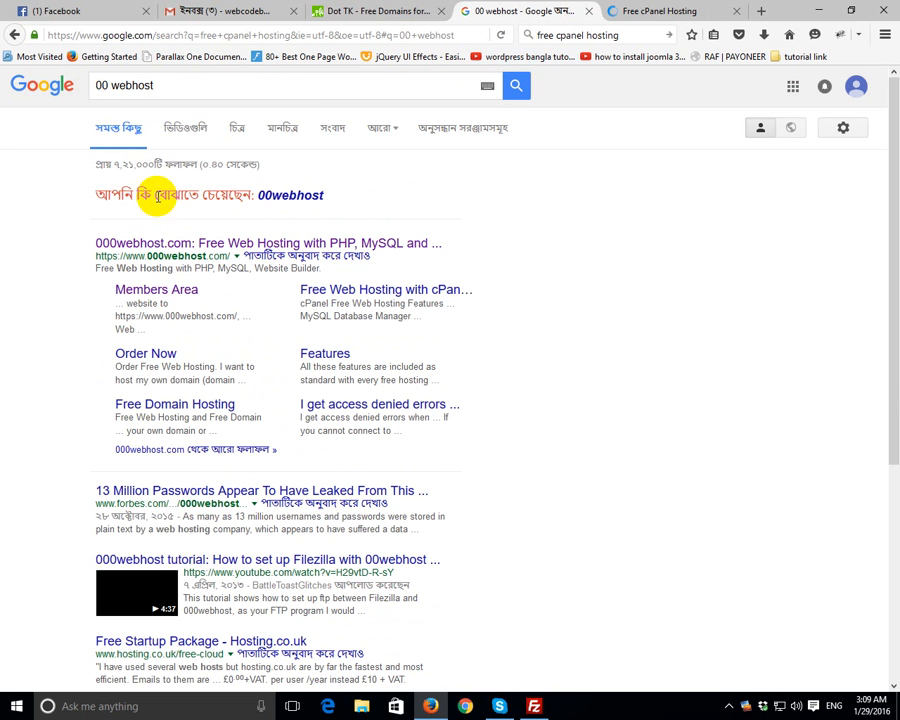
left_click(225, 242)
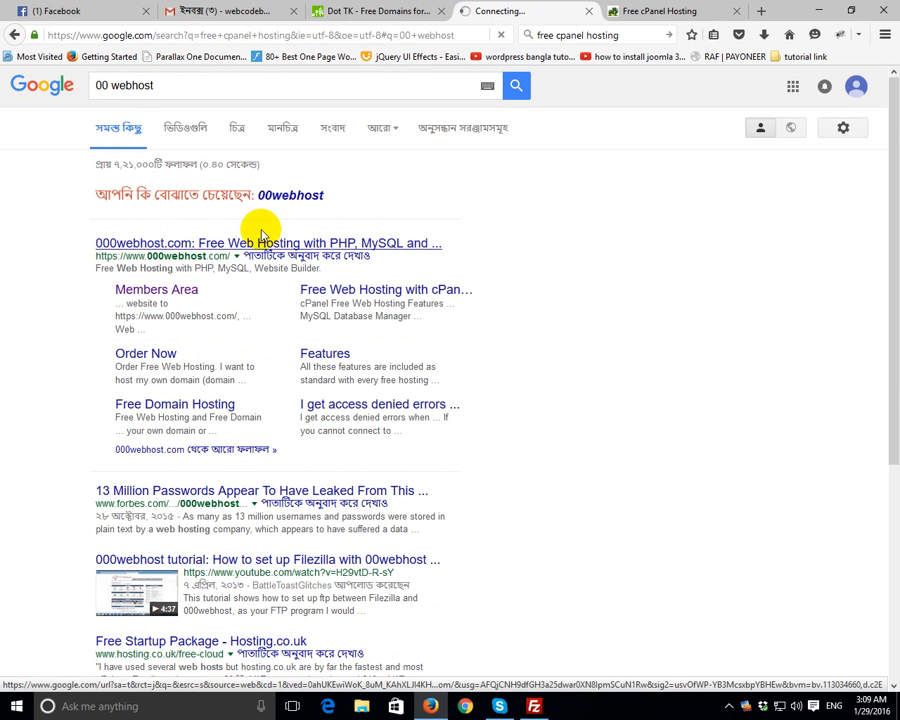
Examine the MegaByet page's free hosting offer, name availability field and plan specifications.
left_click(657, 10)
scroll(243, 517, "down", 5)
scroll(227, 297, "up", 3)
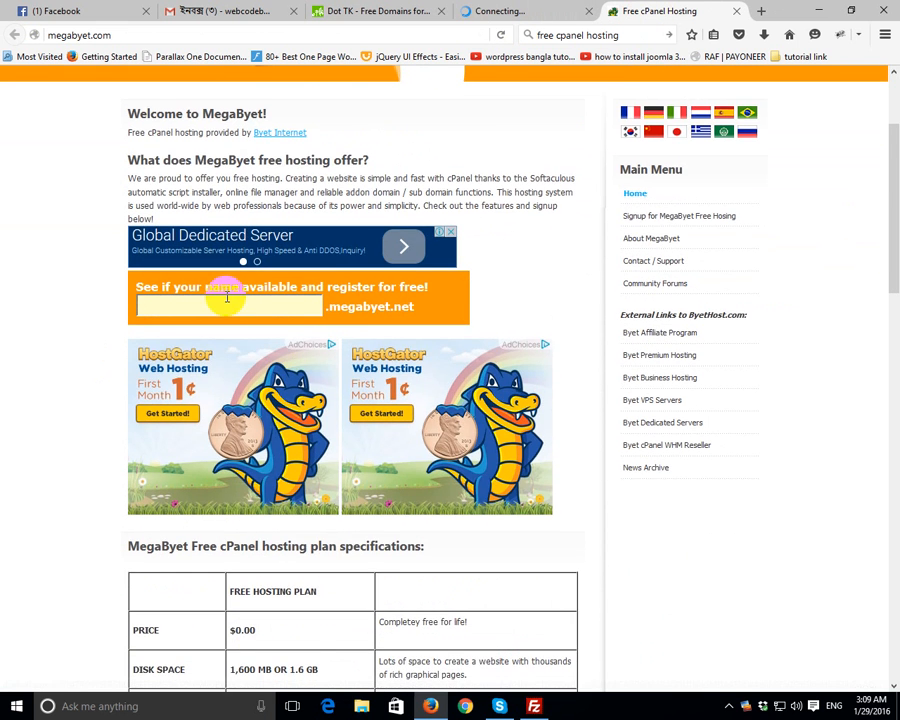
scroll(227, 297, "up", 3)
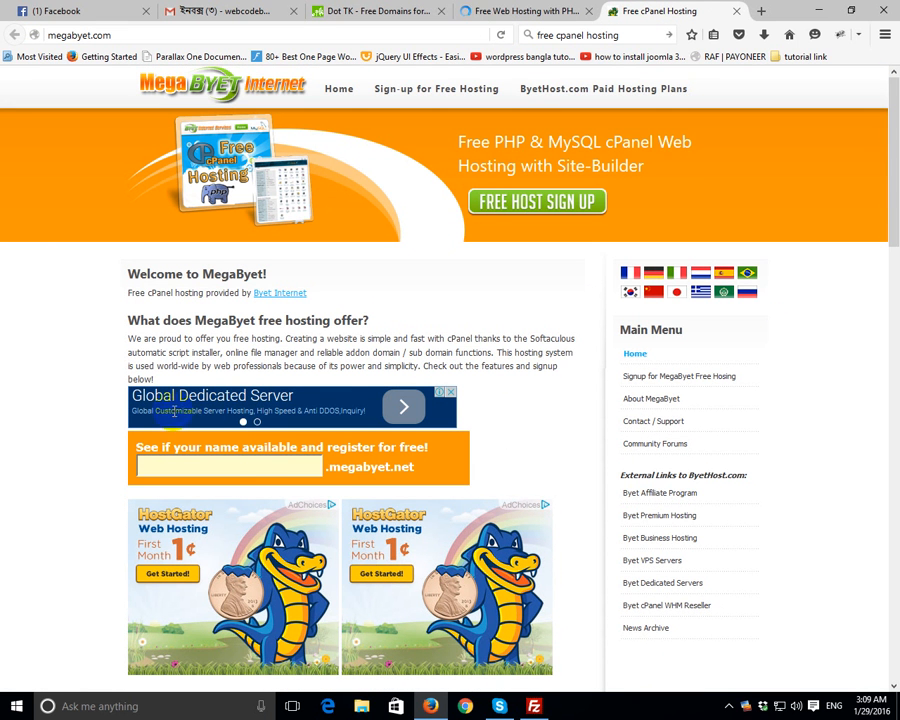
scroll(366, 396, "down", 1)
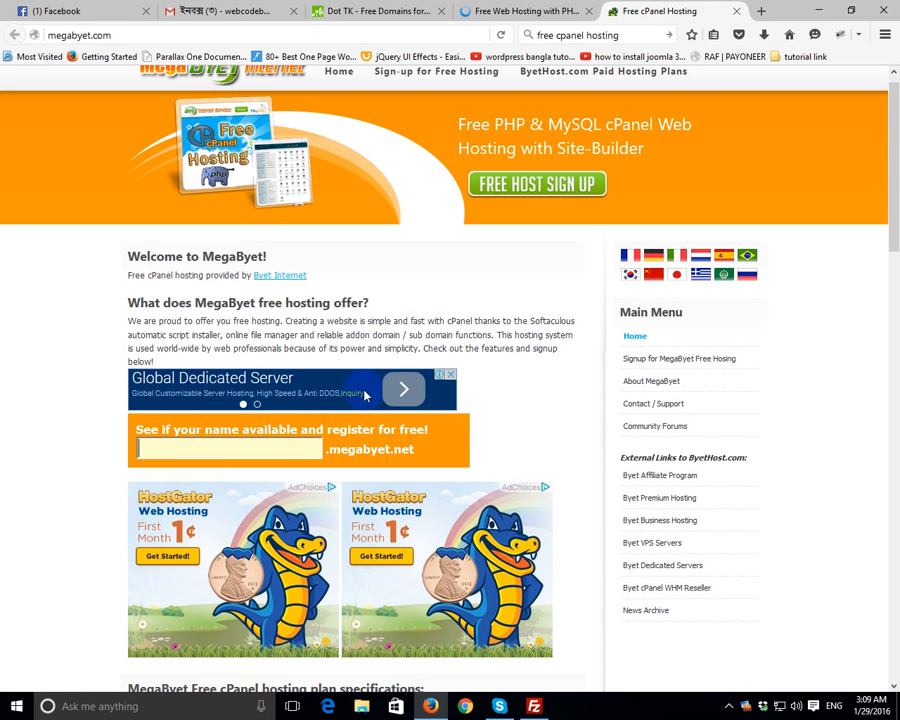
scroll(213, 460, "down", 5)
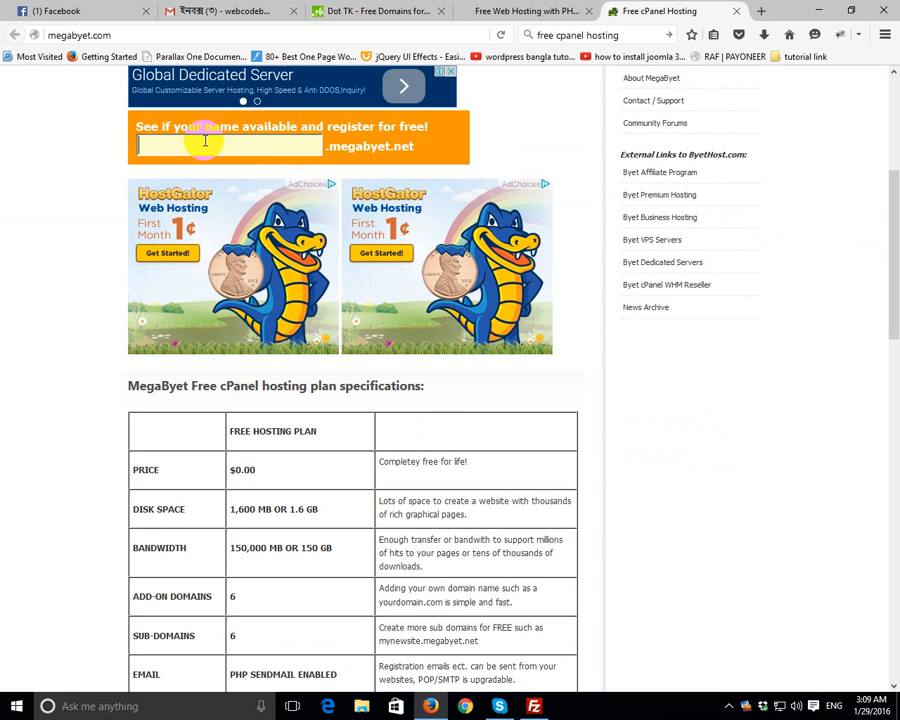
left_click(203, 144)
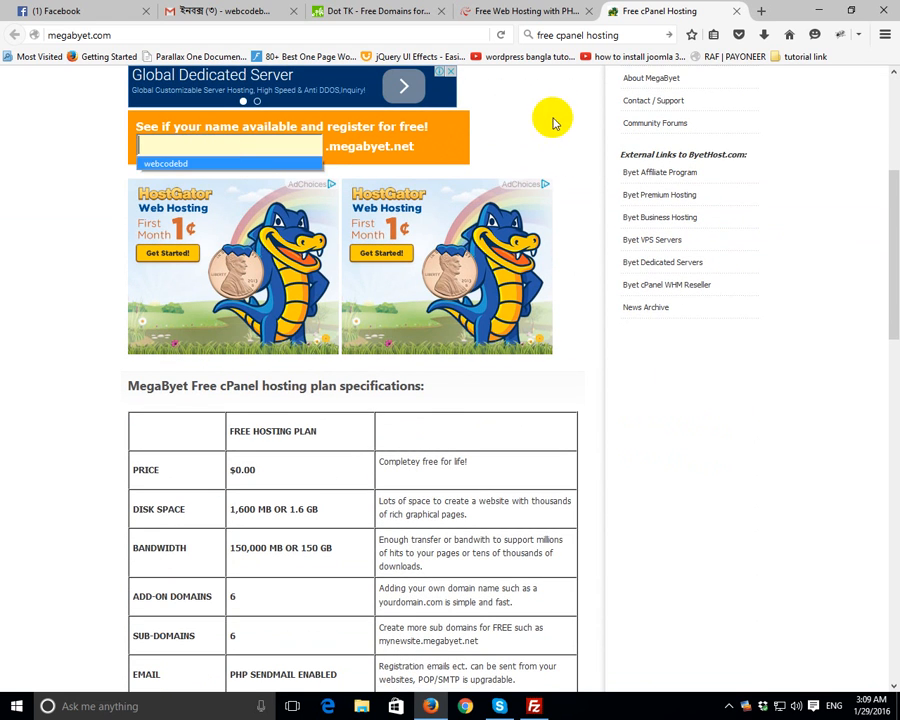
Return to the 000webhost site, dismiss its promotional pop-up and open the Order Free Web Hosting form.
left_click(532, 10)
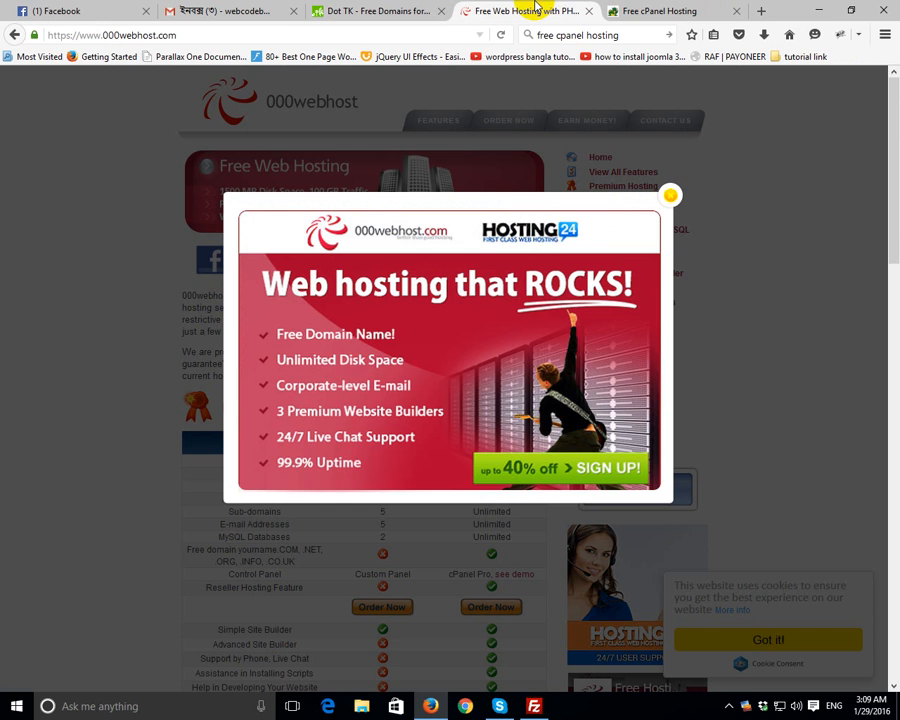
left_click(667, 196)
scroll(360, 340, "down", 2)
scroll(663, 214, "up", 3)
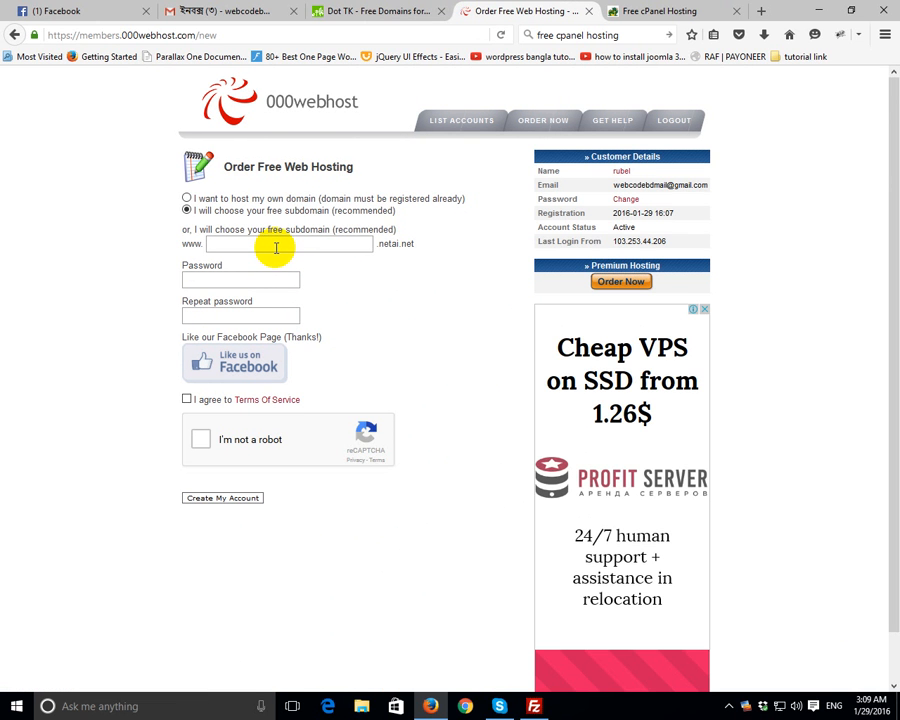
Choose to host your own domain on the 000webhost order form and enter MYNEWMAGESHOP.TK, copied from the Dot TK registration page.
left_click(290, 245)
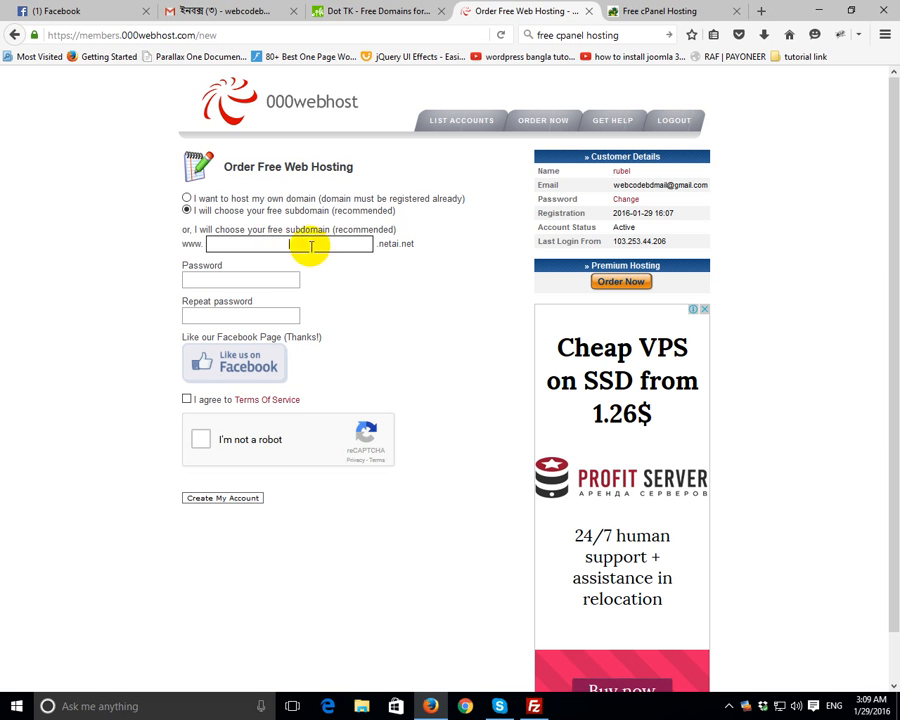
left_click(325, 250)
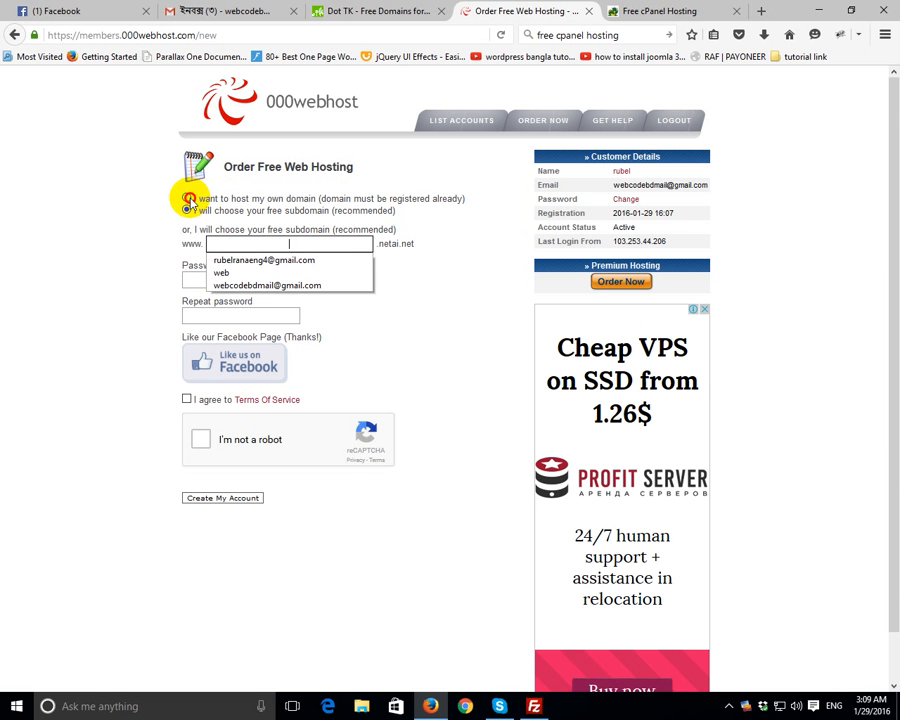
left_click(186, 198)
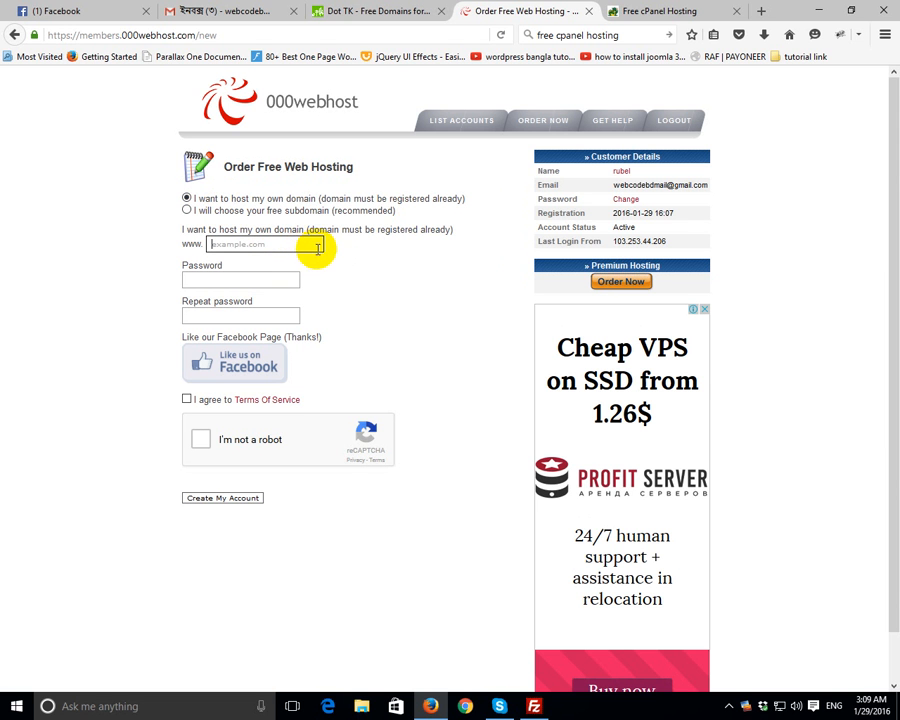
left_click(380, 11)
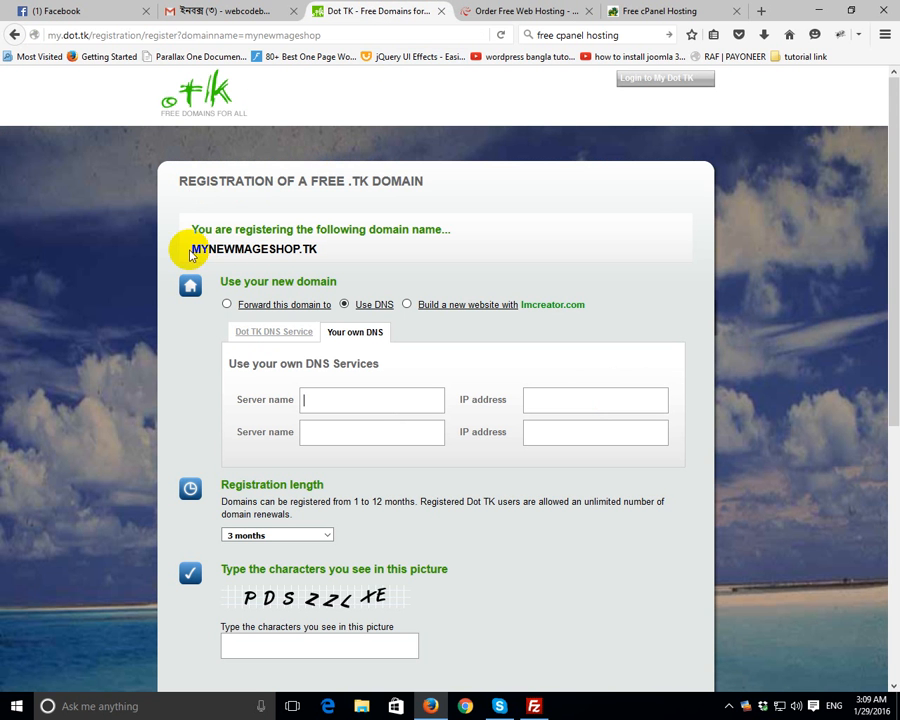
left_click_drag(191, 254, 342, 257)
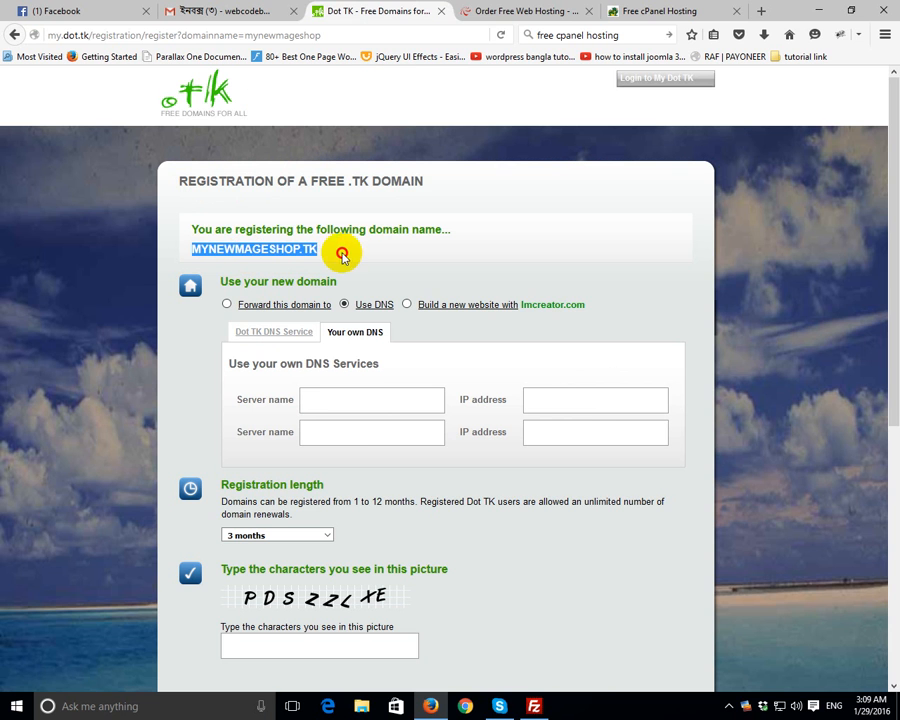
left_click(520, 11)
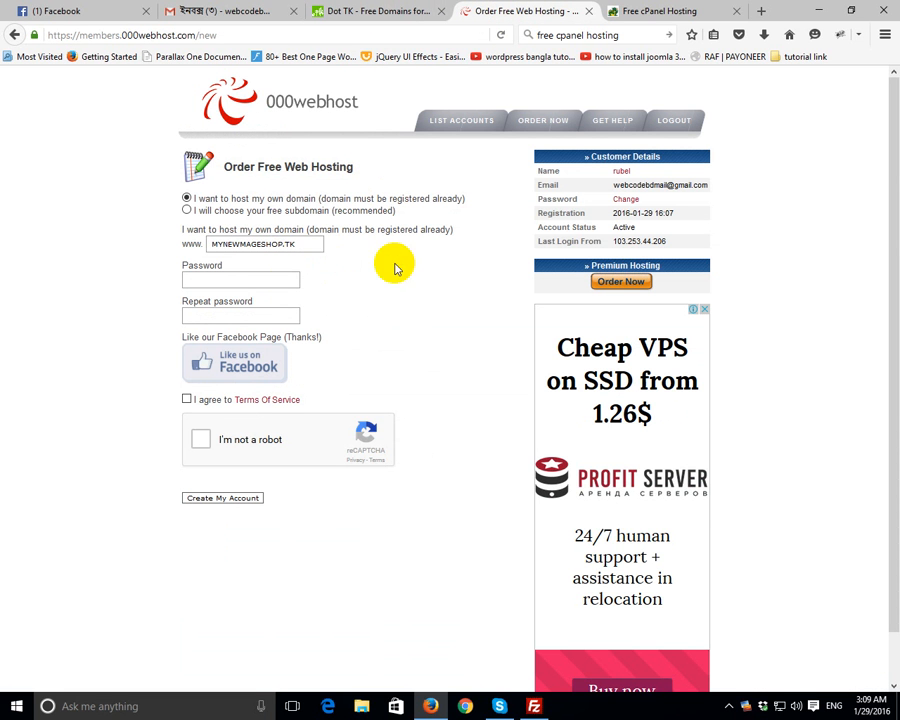
left_click(264, 279)
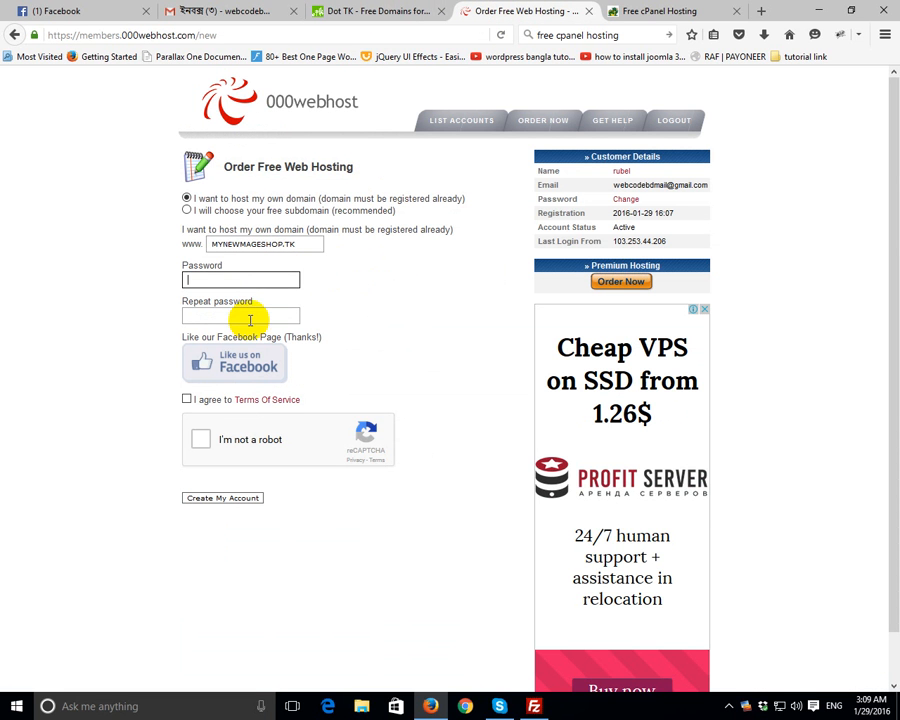
left_click(249, 315)
double_click(341, 263)
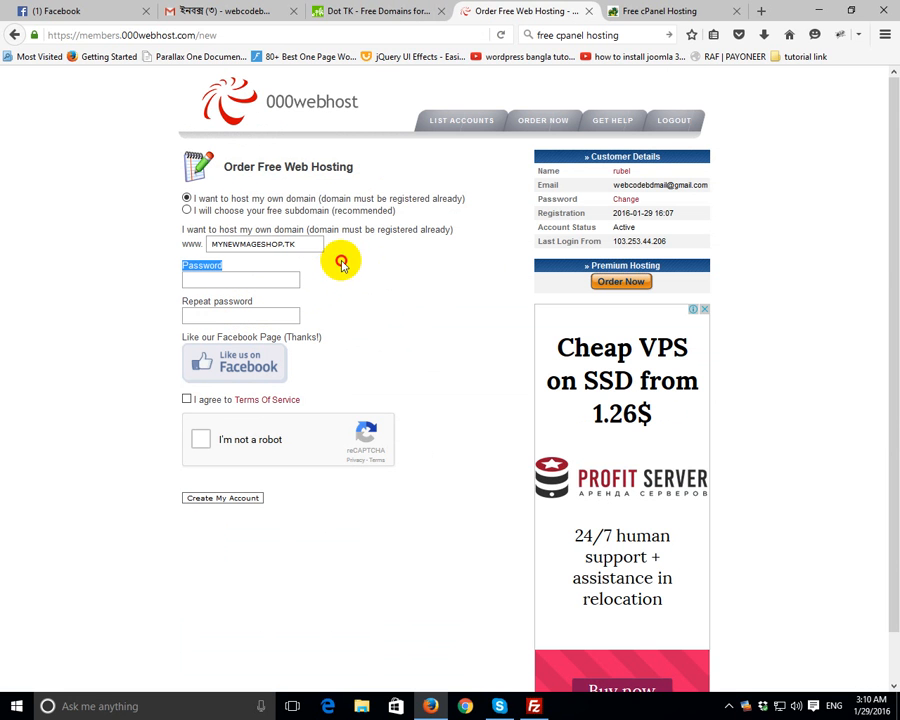
Log out of the 000webhost account and open the sign-up form for a new free hosting account.
left_click(670, 119)
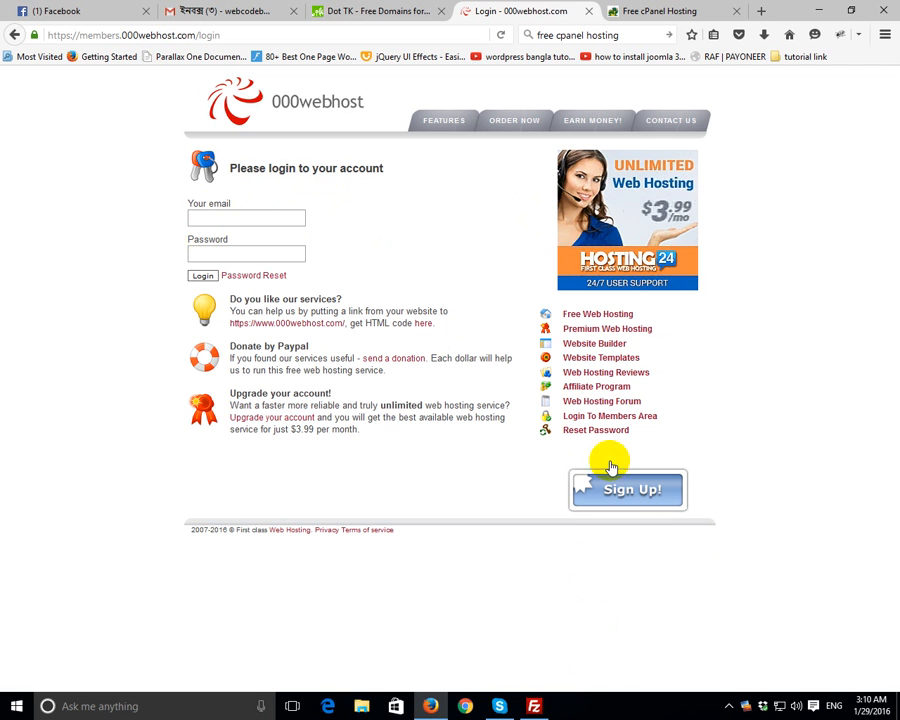
left_click(627, 485)
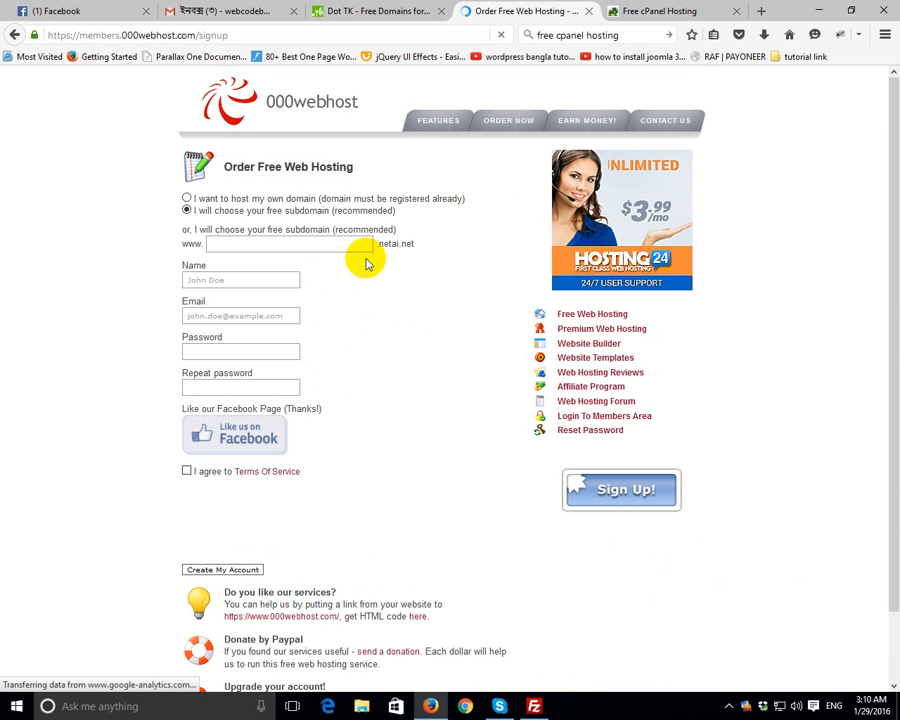
left_click(278, 247)
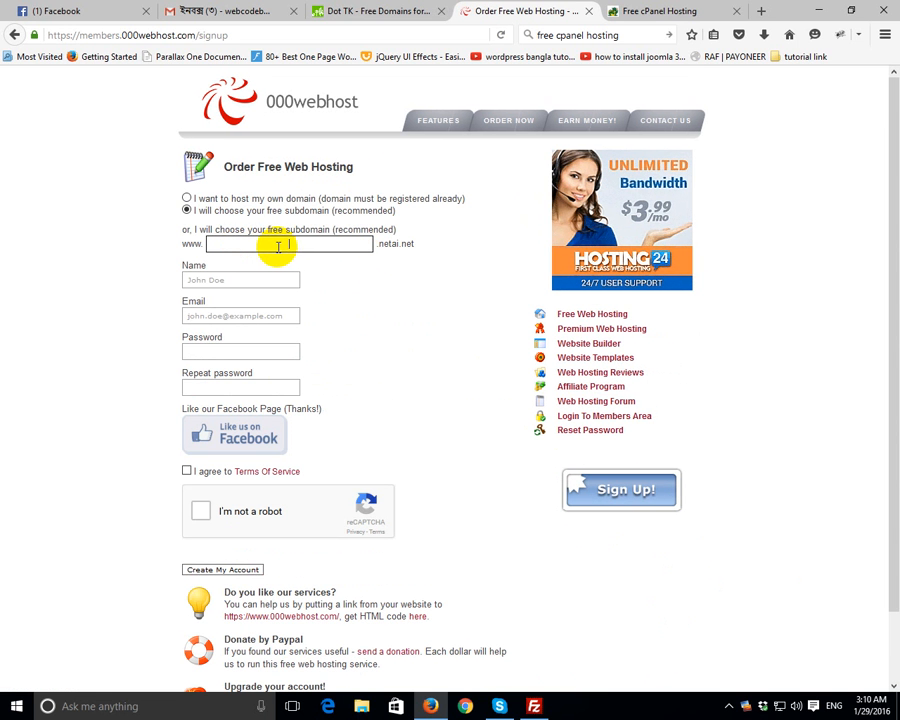
Choose to host your own domain on the sign-up form and enter MYNEWMAGESHOP.TK as the domain.
left_click(231, 198)
left_click(277, 249)
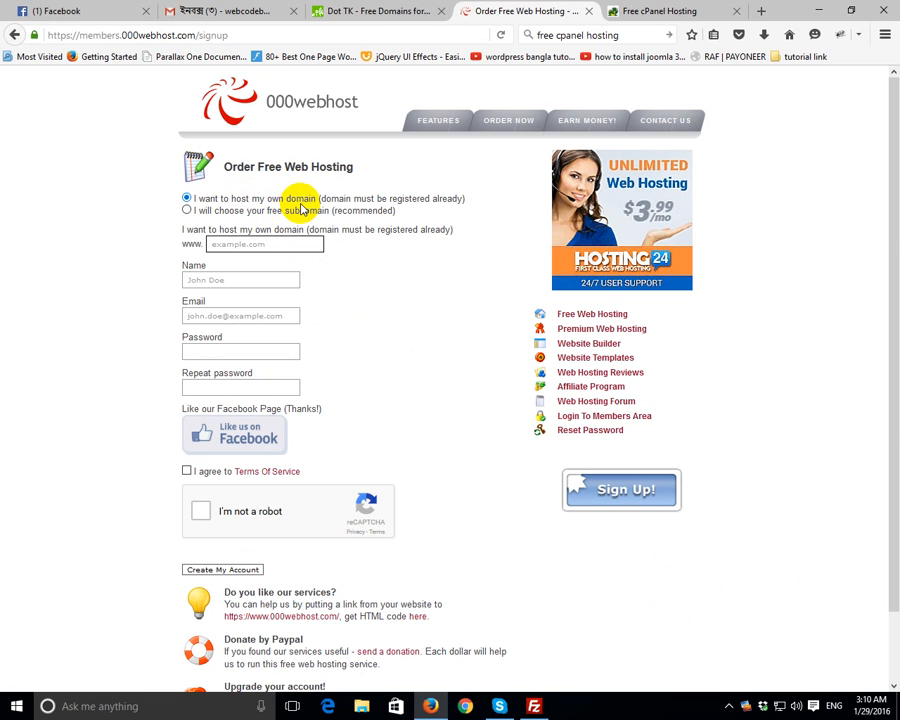
left_click(259, 249)
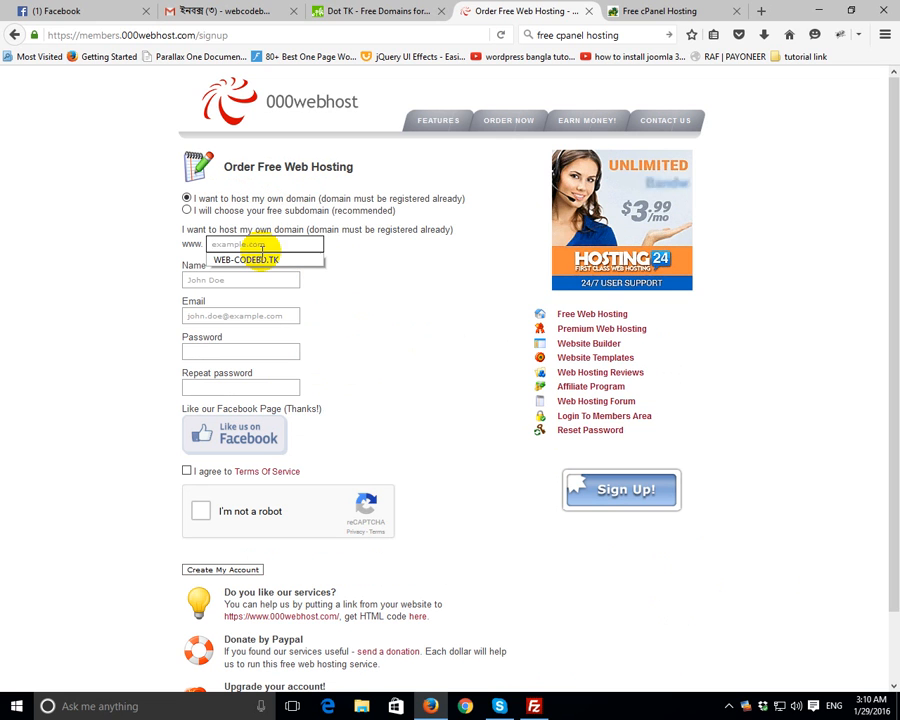
type("MYNEWIMAGESHOP.TK")
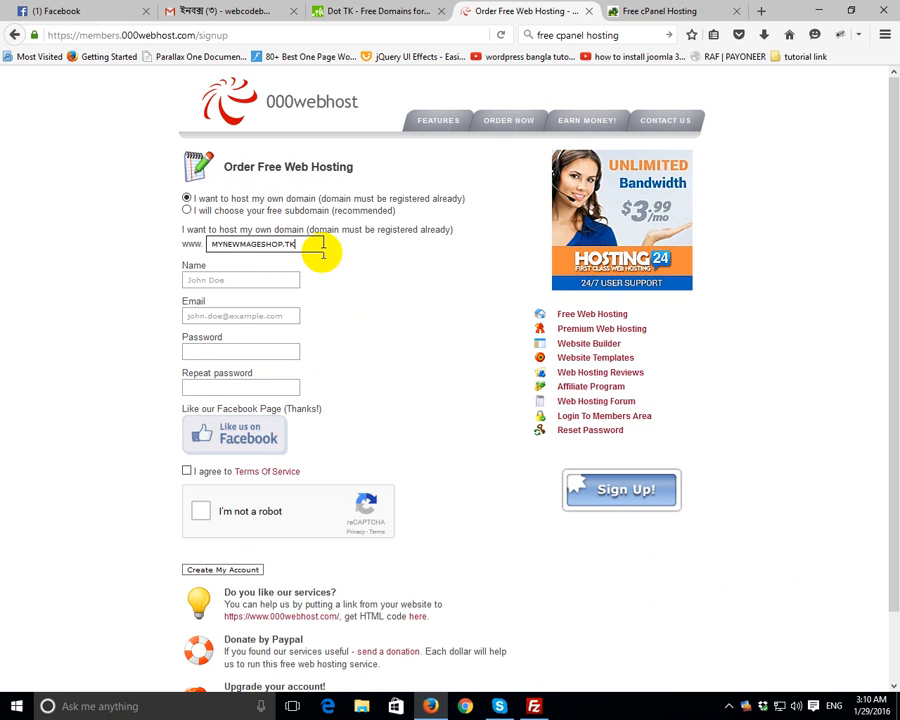
Enter the account holder's first name in the sign-up form's name field.
left_click(260, 279)
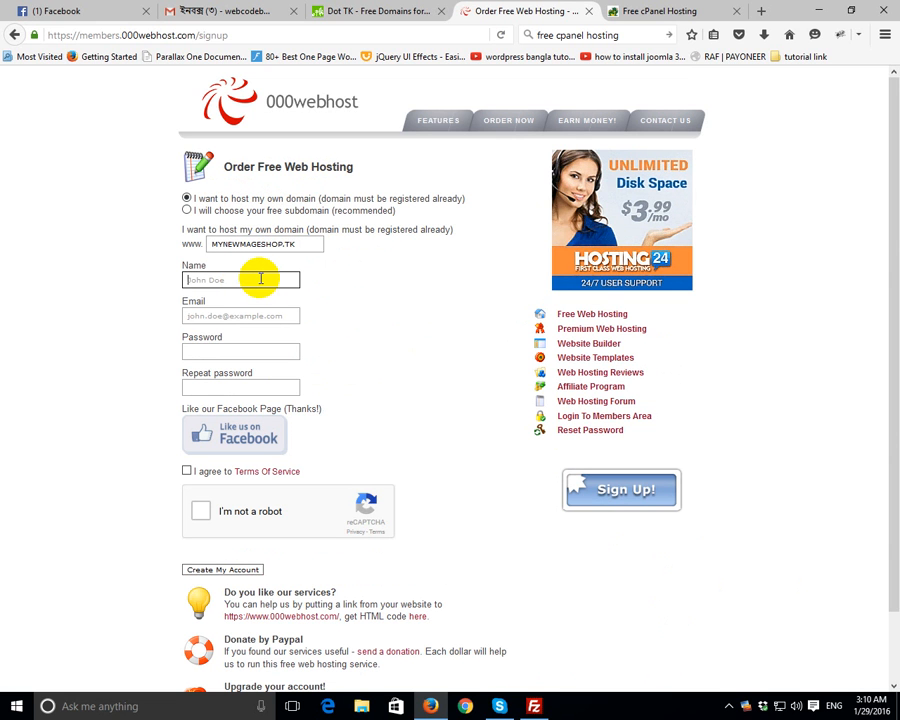
type("Ra")
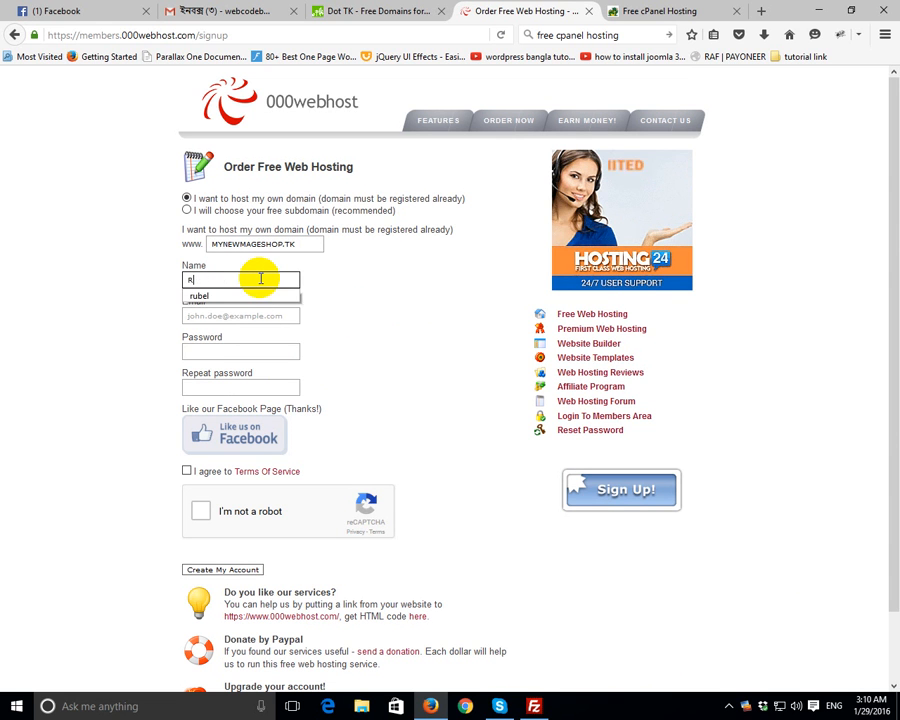
key("BackSpace")
key("BackSpace")
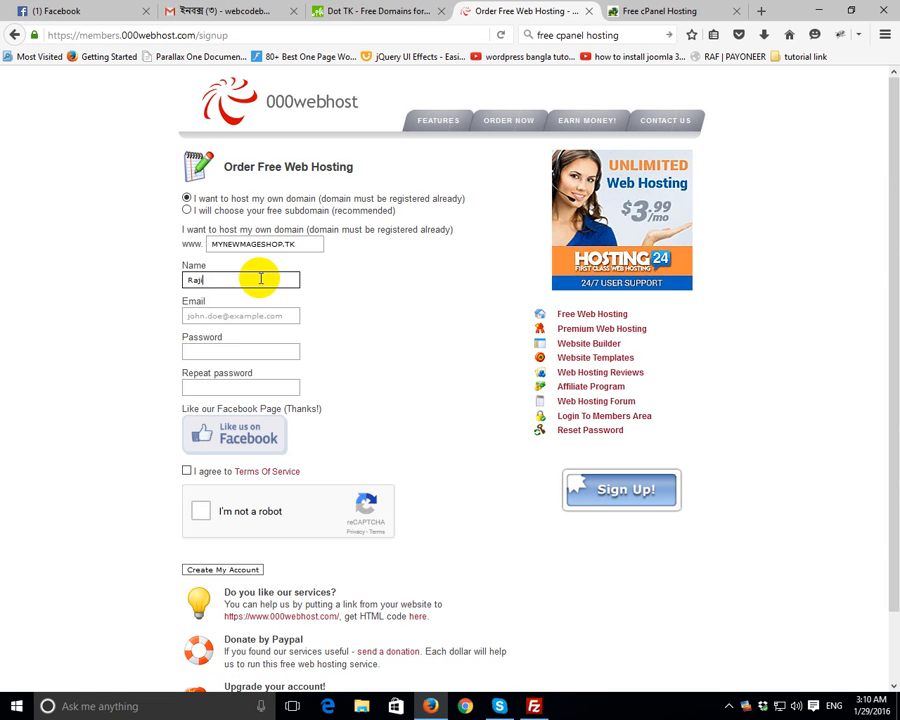
type("jib")
Copy the account's e-mail address from the Gmail account details and bring it to the sign-up form's e-mail field.
left_click(238, 316)
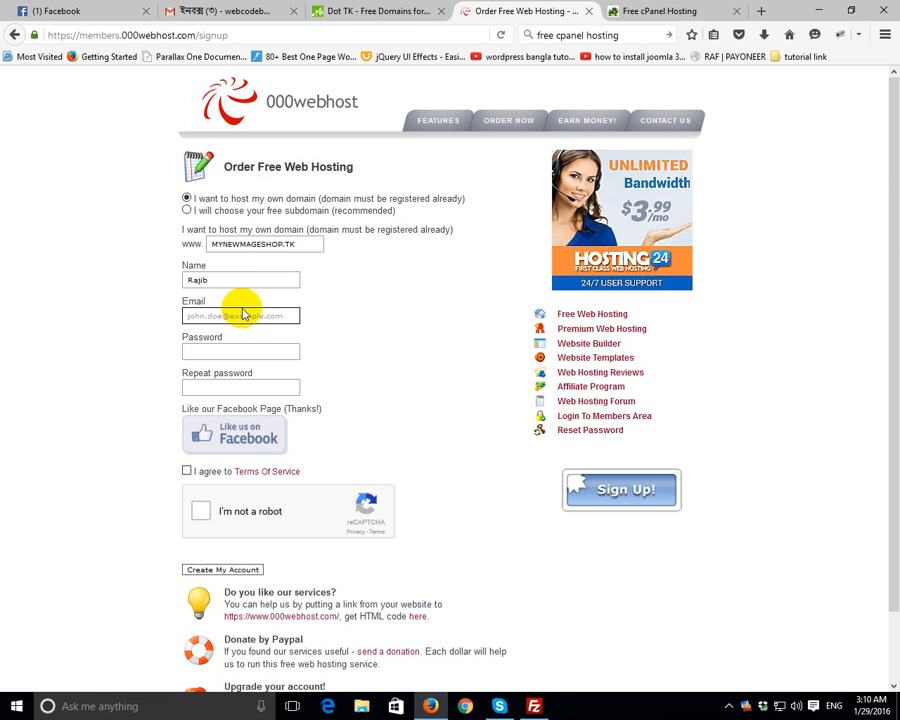
left_click(255, 11)
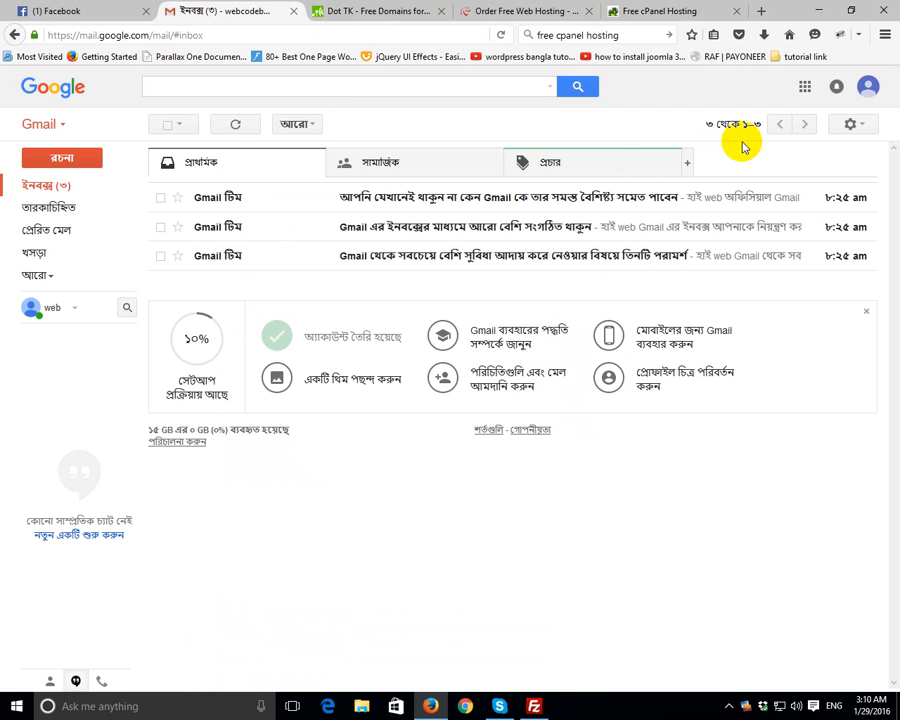
left_click(866, 86)
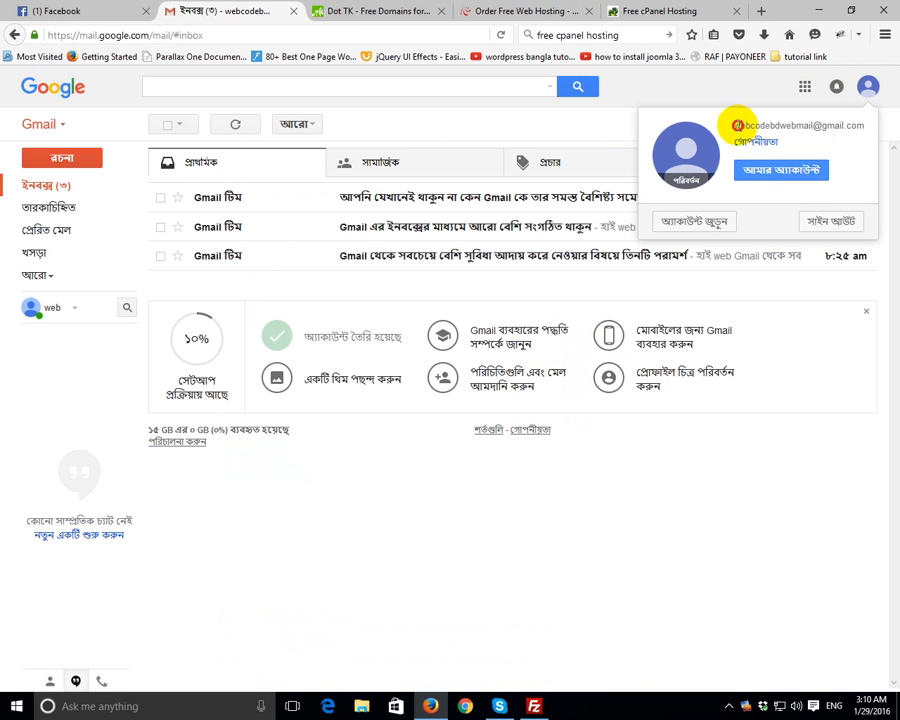
left_click_drag(737, 125, 864, 125)
right_click(803, 130)
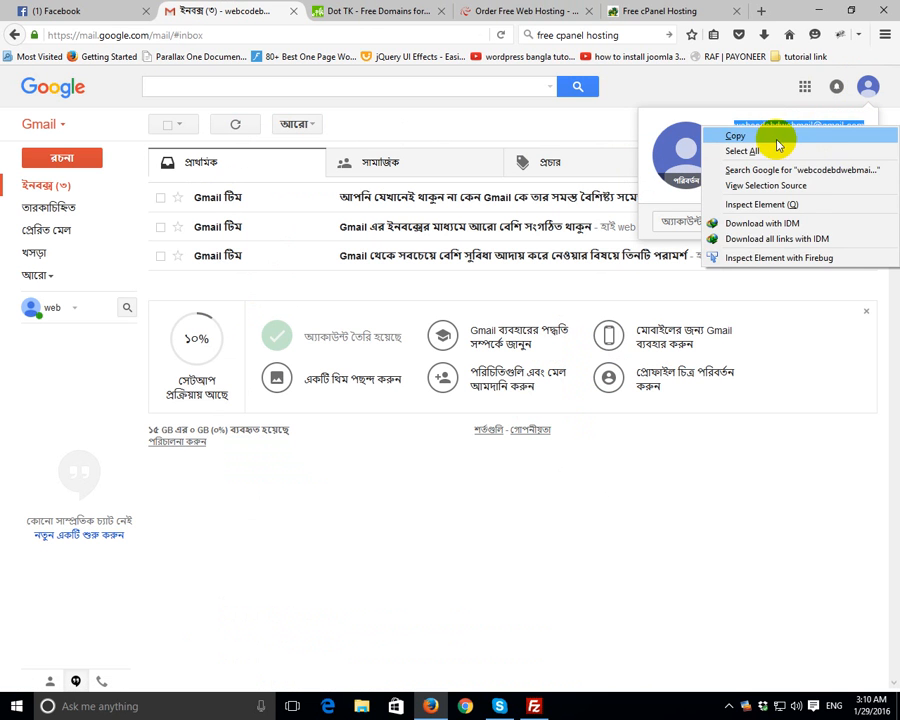
left_click(775, 137)
left_click(515, 13)
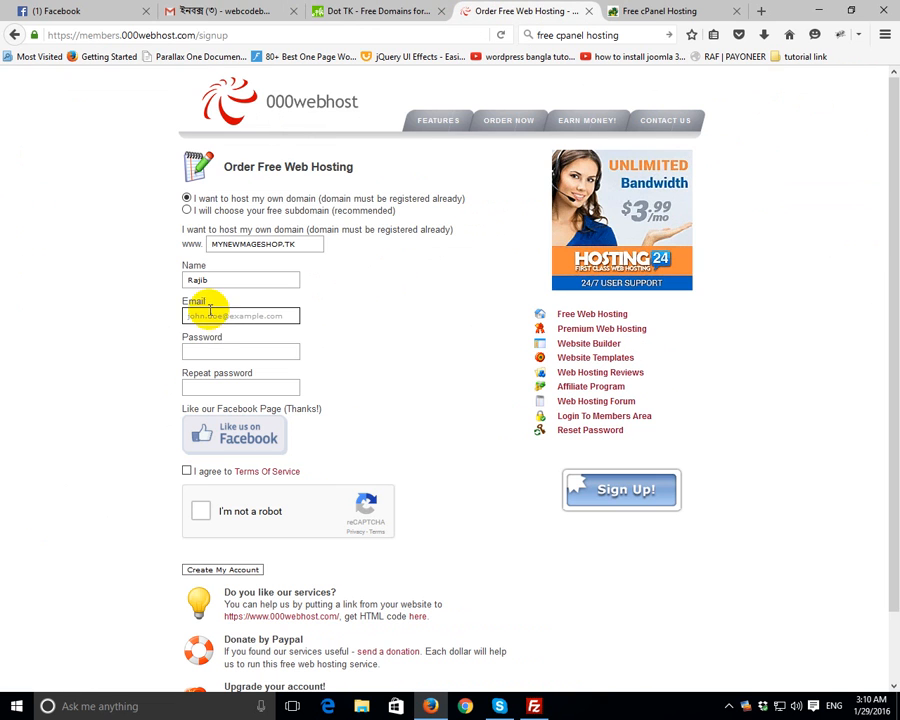
Enter the account password in the sign-up form and repeat it in the confirmation field.
left_click(247, 354)
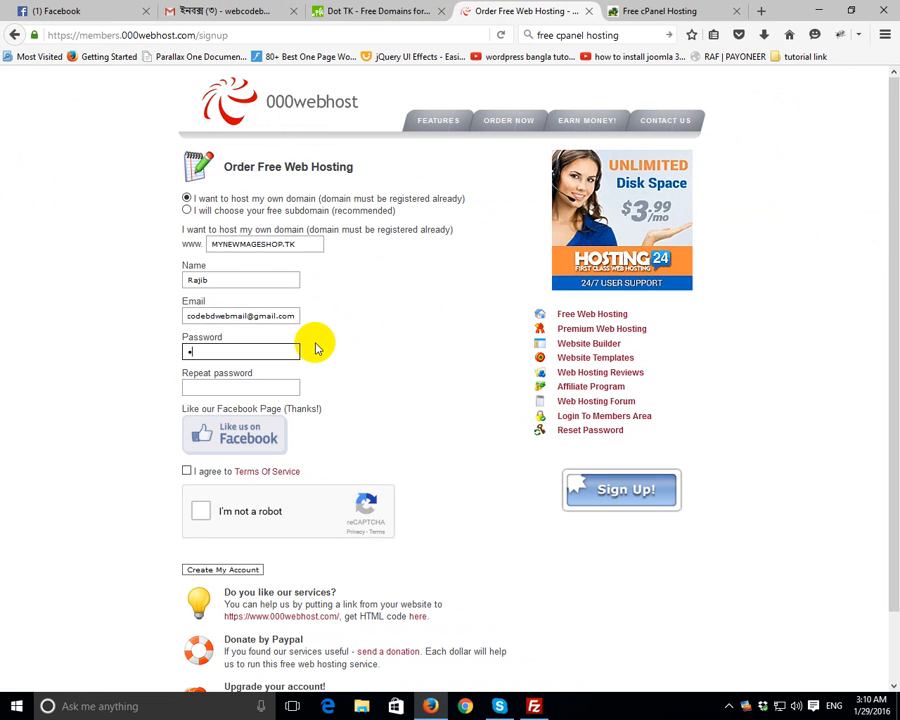
type("•••••")
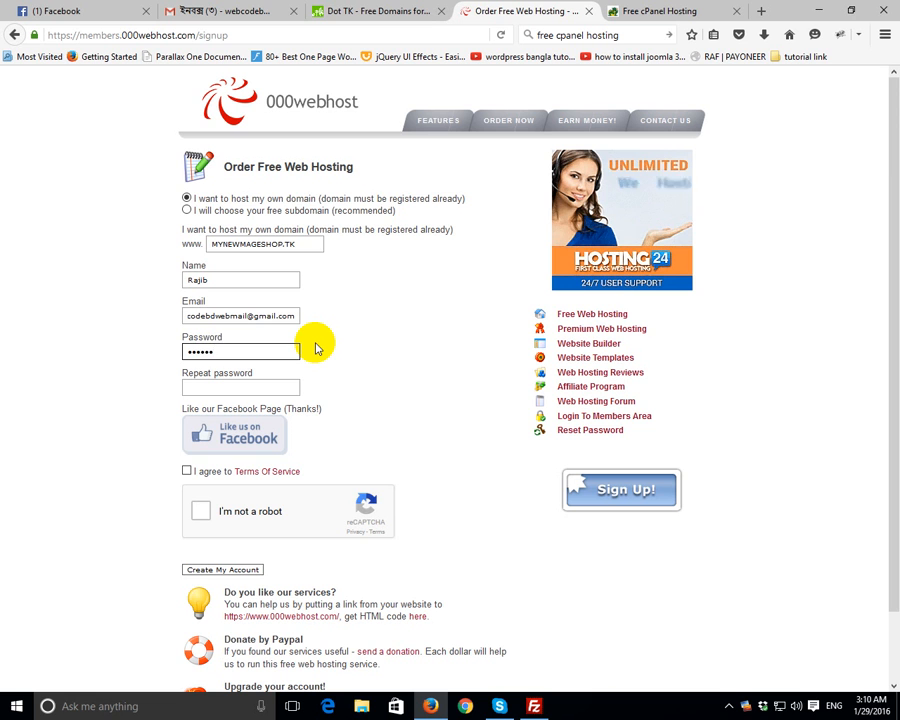
key("BackSpace")
key("BackSpace")
key("BackSpace")
key("BackSpace")
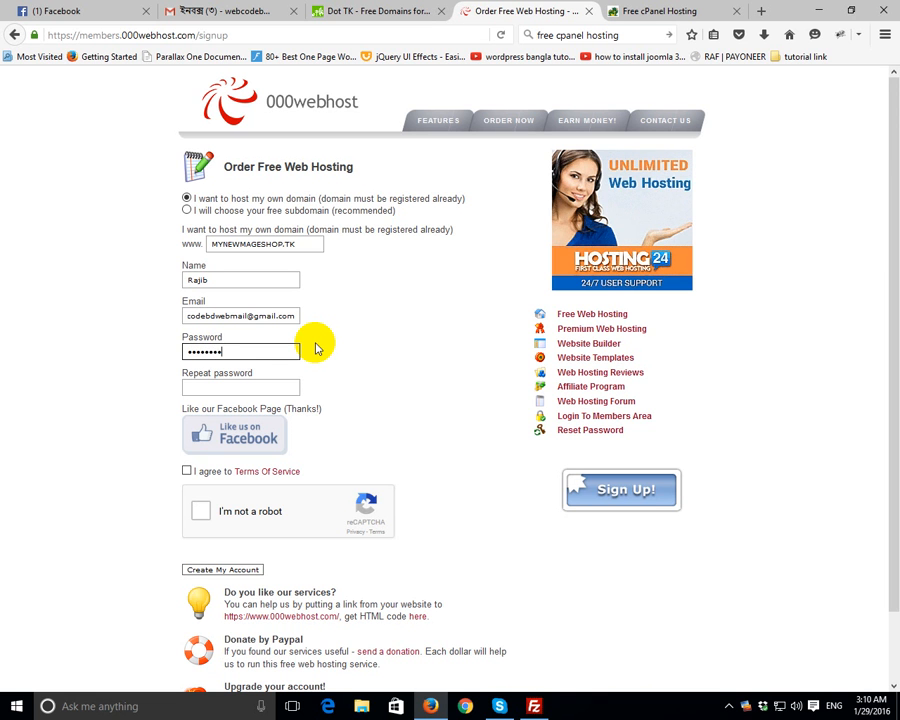
left_click(248, 388)
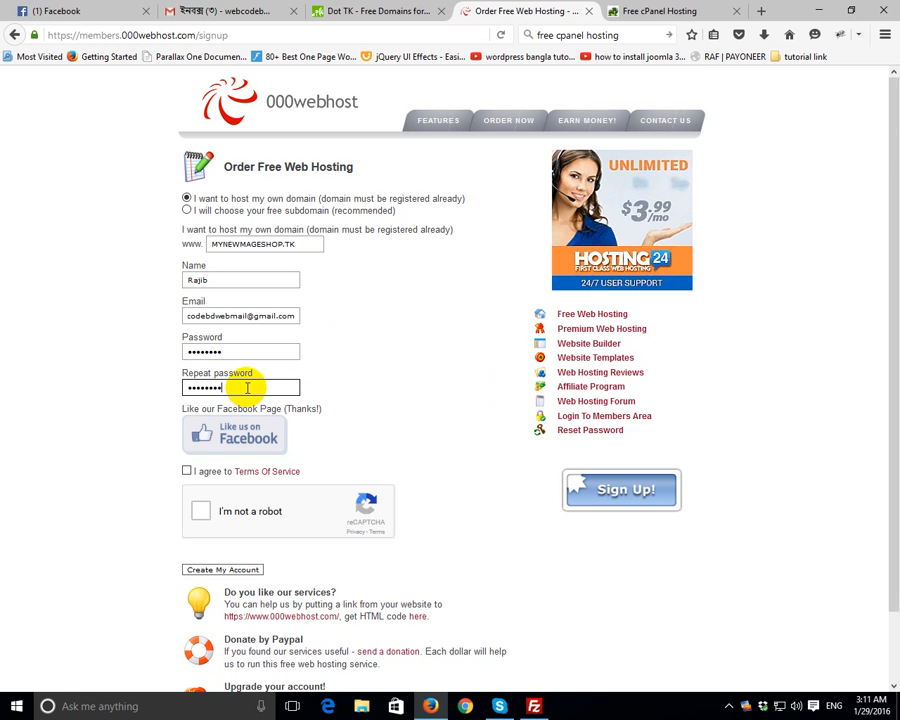
Agree to the Terms of Service and complete the reCAPTCHA check, swapping the steak challenge for one on rivers.
left_click(197, 509)
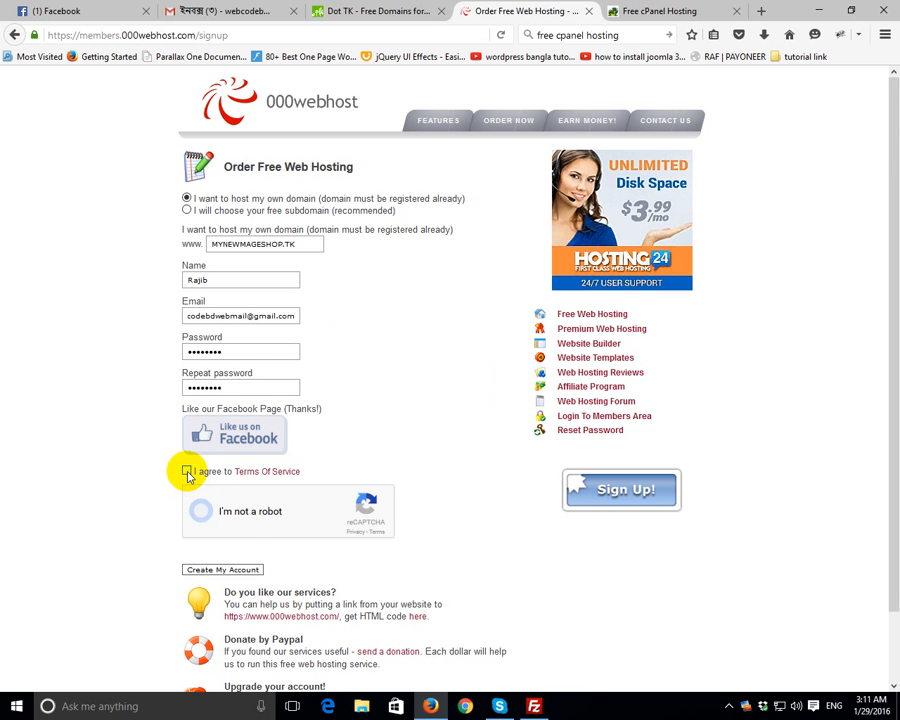
left_click(187, 471)
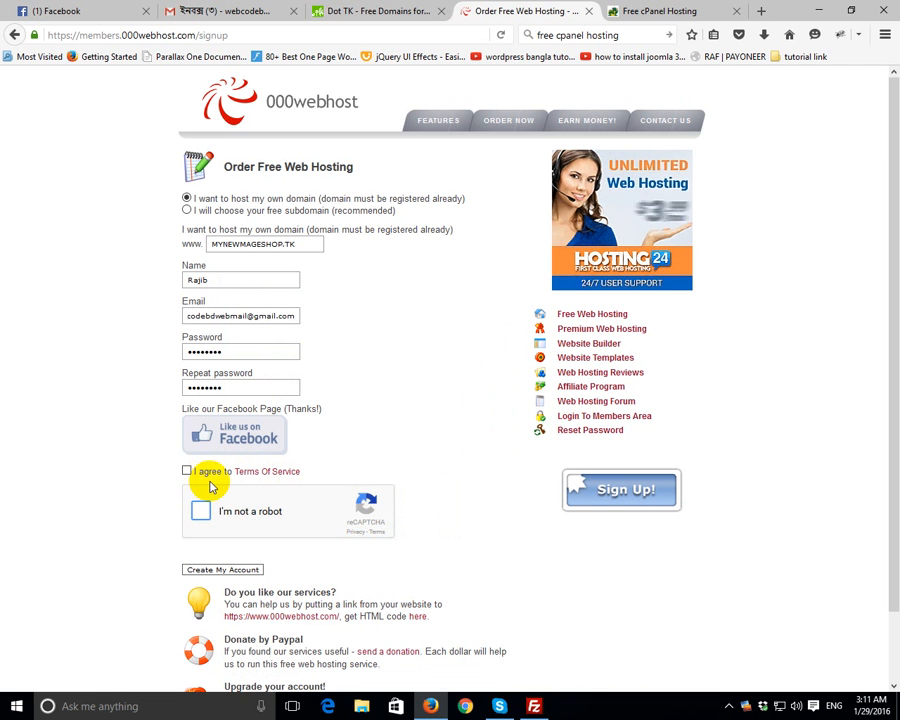
left_click(187, 471)
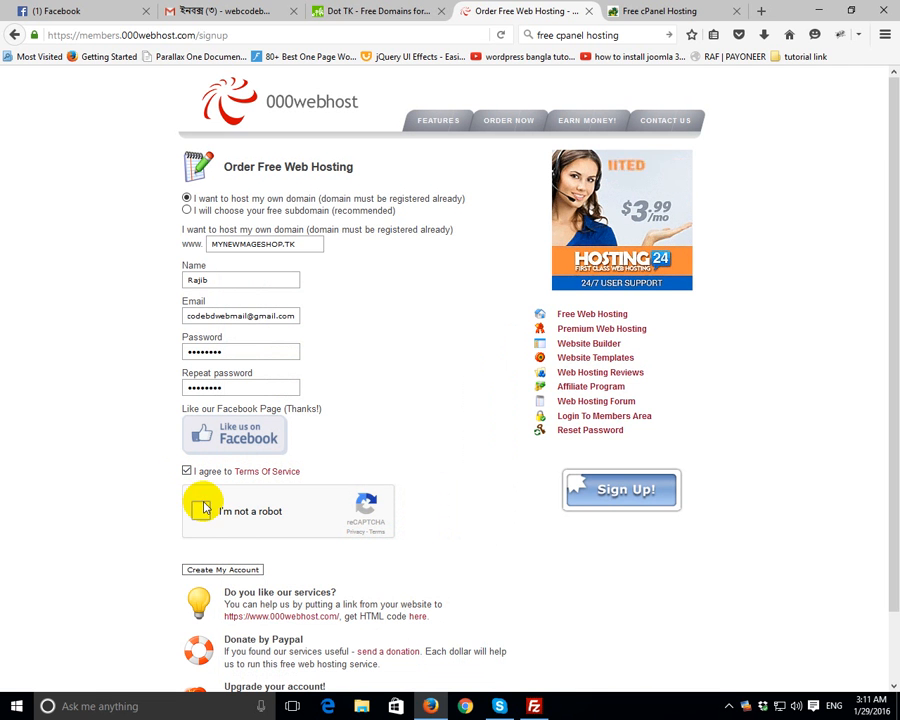
left_click(201, 510)
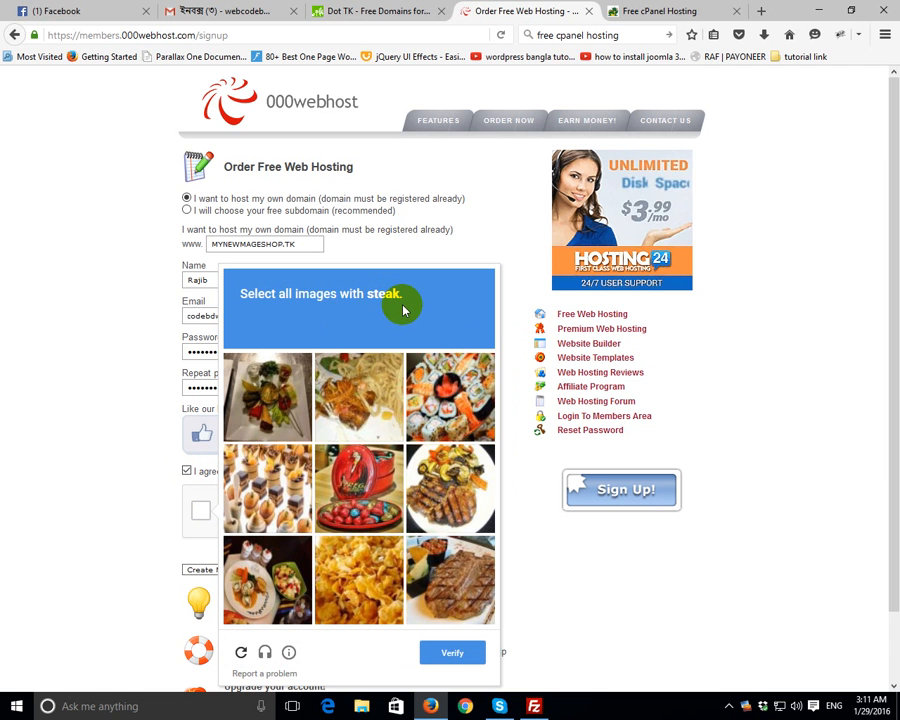
scroll(403, 310, "down", 2)
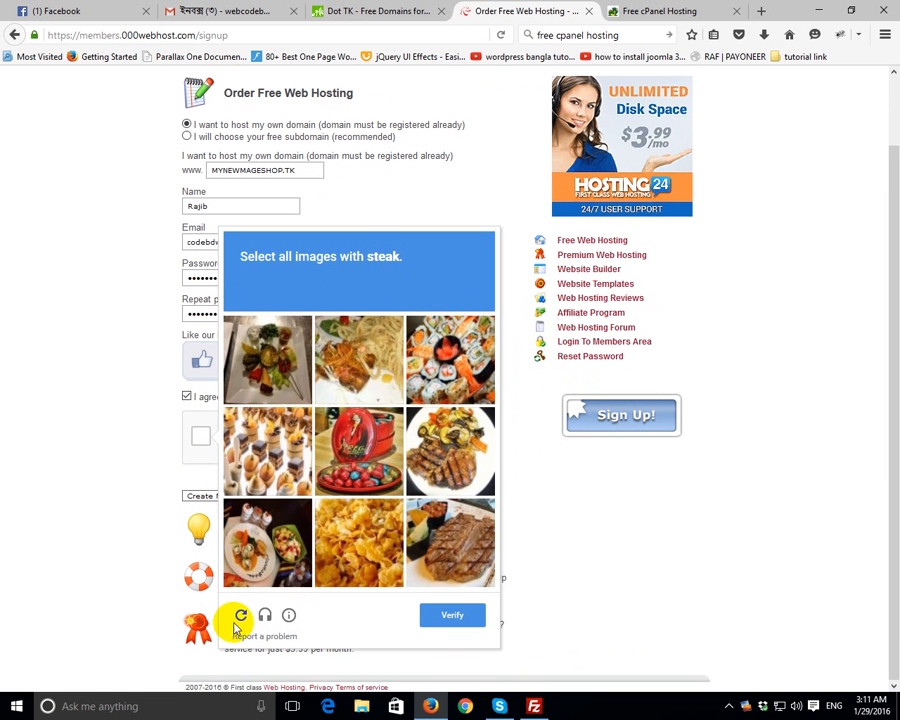
left_click(240, 617)
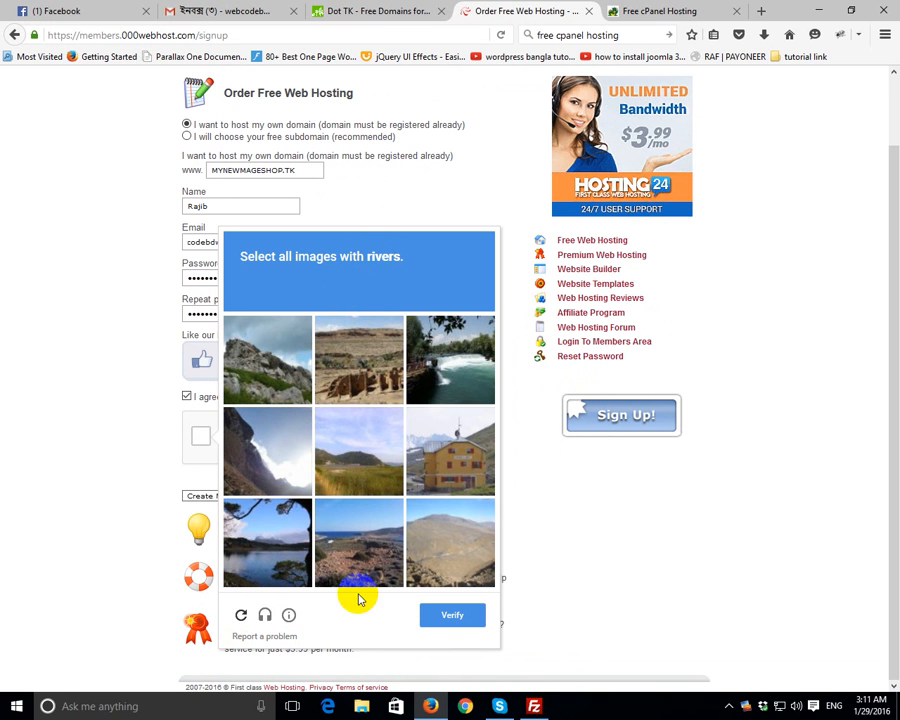
left_click(258, 570)
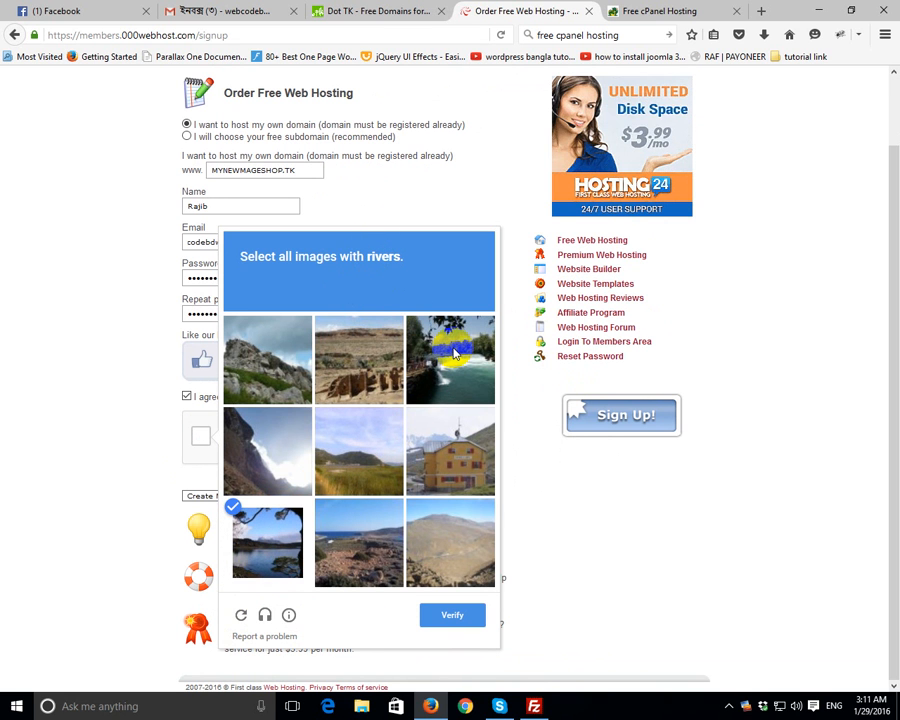
left_click(455, 352)
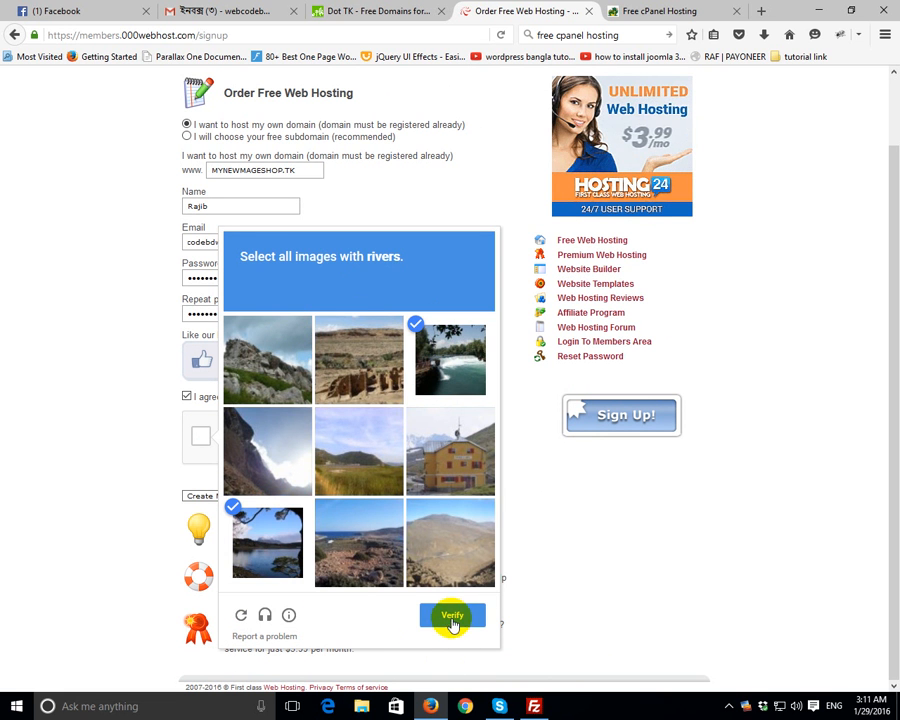
left_click(451, 615)
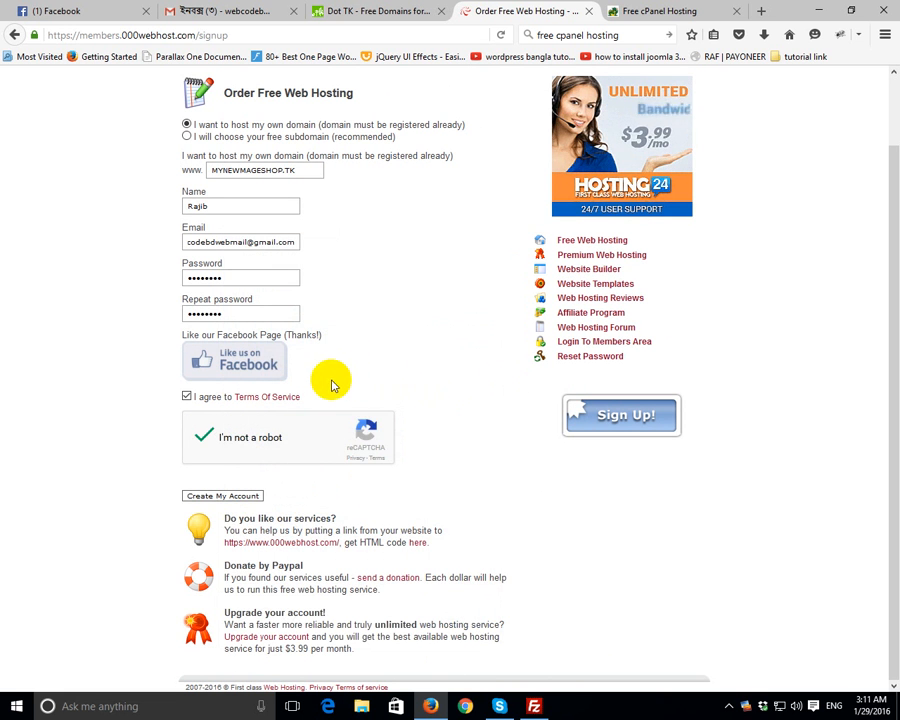
Submit the sign-up form to create the hosting account and decline to save the login in Firefox for now.
left_click(222, 497)
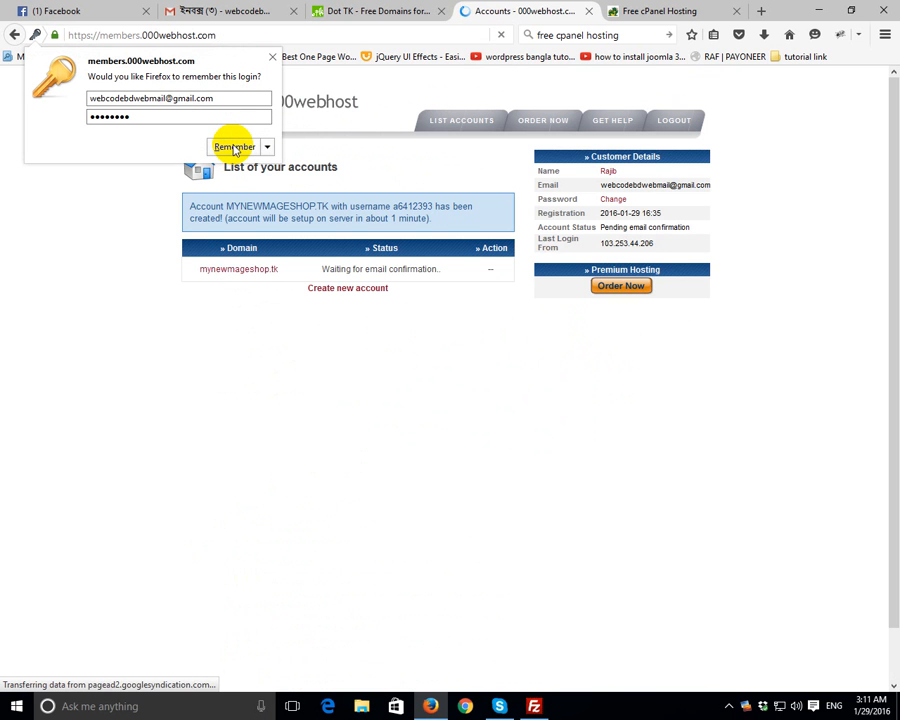
left_click(267, 147)
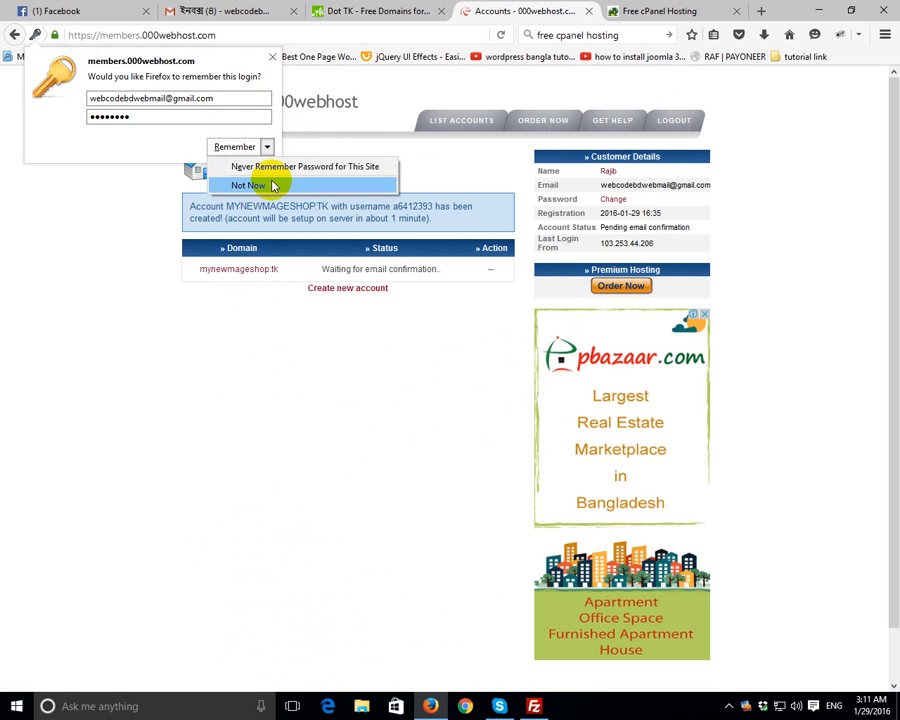
left_click(250, 185)
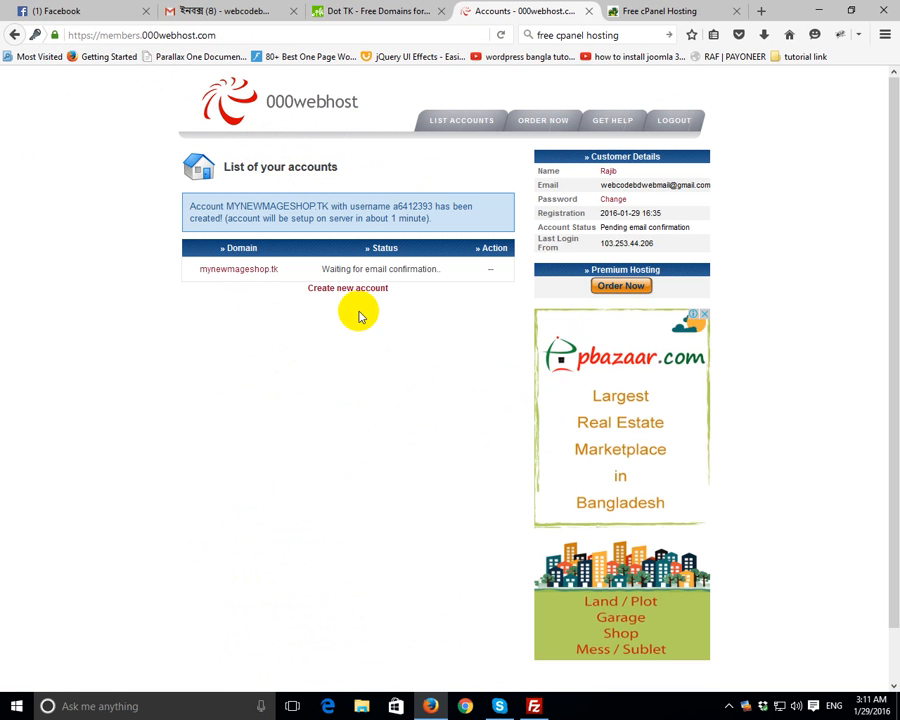
Open 000webhost's registration message in Gmail and follow its link to confirm the account.
left_click_drag(338, 269, 436, 263)
left_click(452, 275)
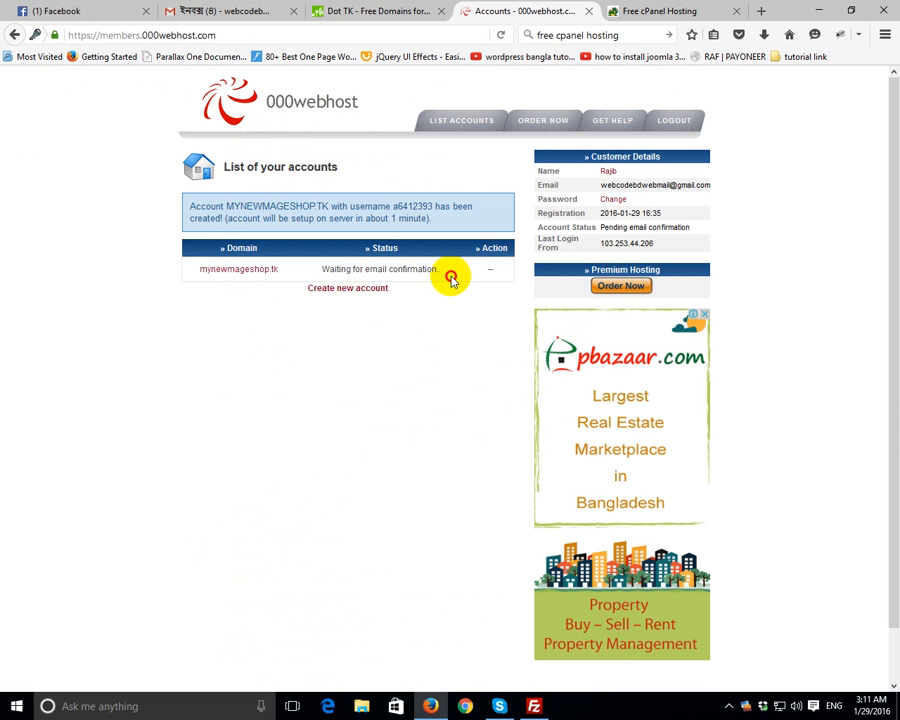
left_click(212, 11)
left_click(349, 200)
left_click(348, 195)
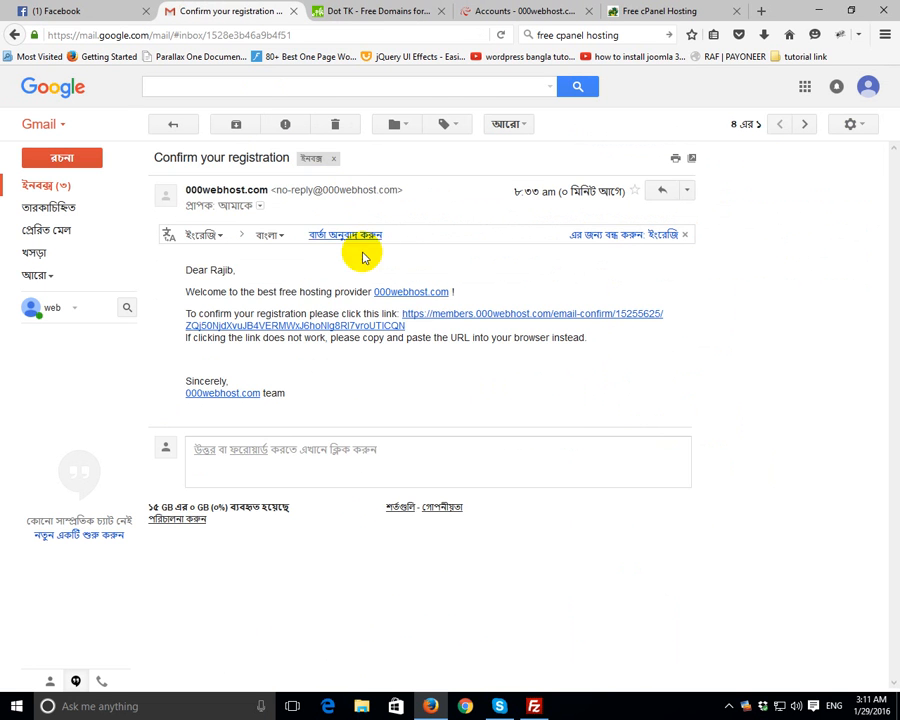
left_click(432, 316)
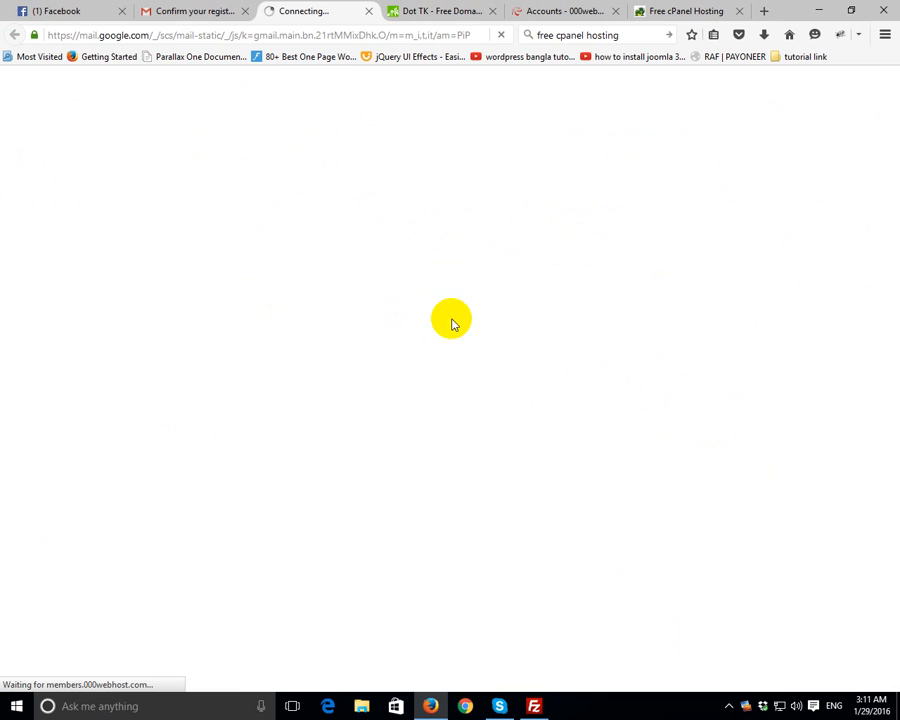
left_click(181, 9)
left_click(290, 9)
left_click(210, 9)
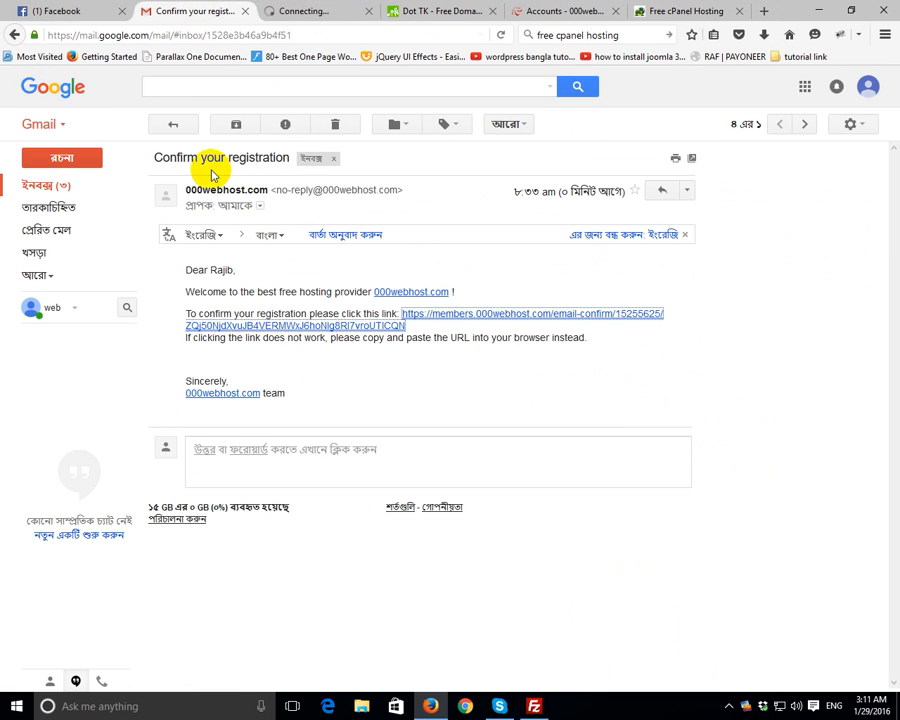
left_click(310, 9)
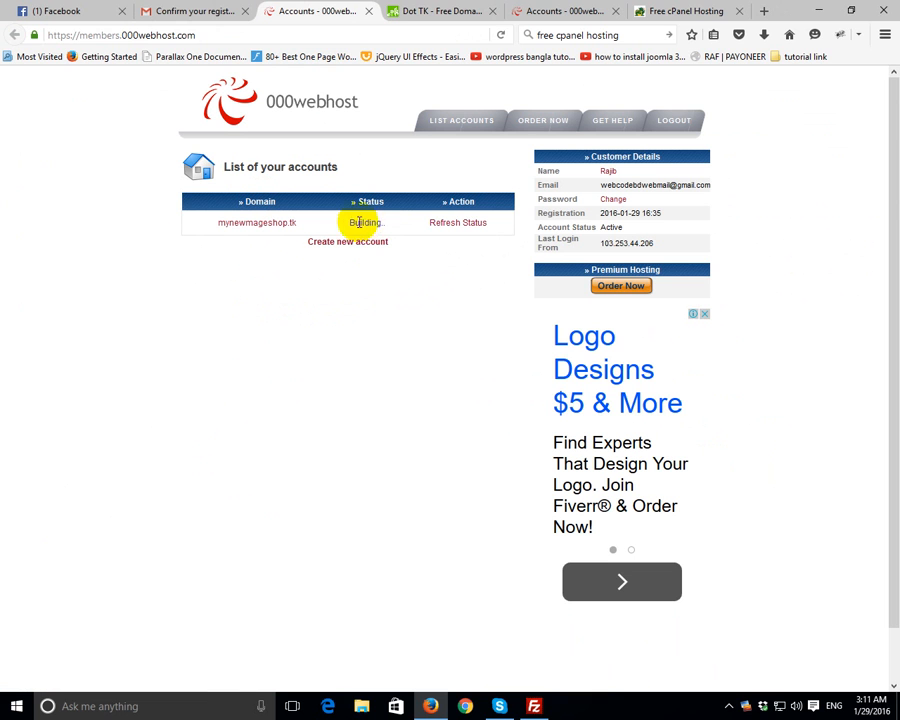
Check the build status of mynewmageshop.tk in the account list and refresh it.
left_click_drag(351, 222, 388, 223)
left_click(408, 226)
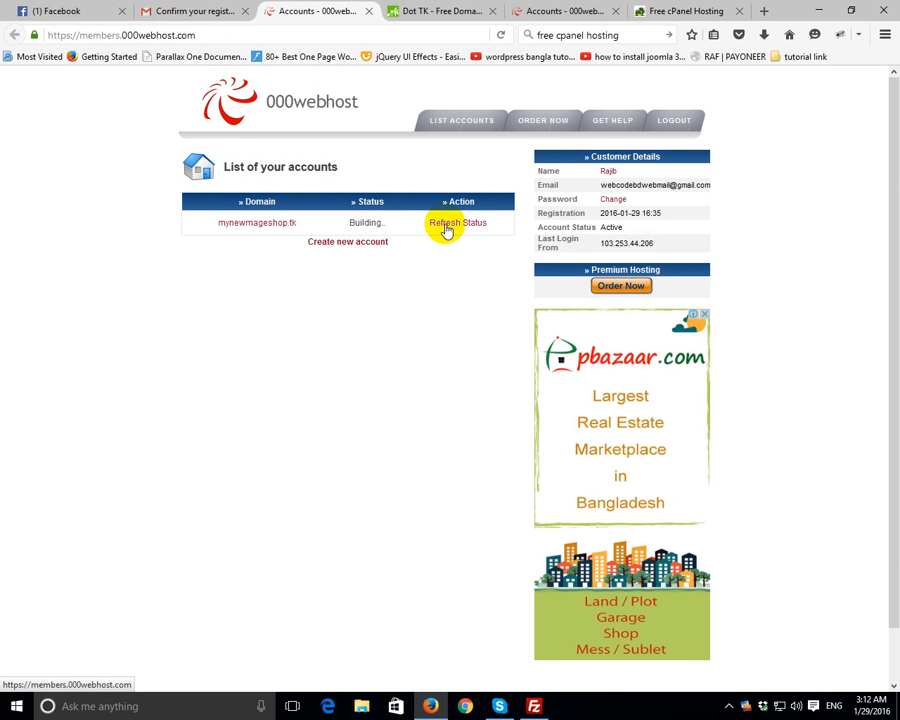
left_click(729, 705)
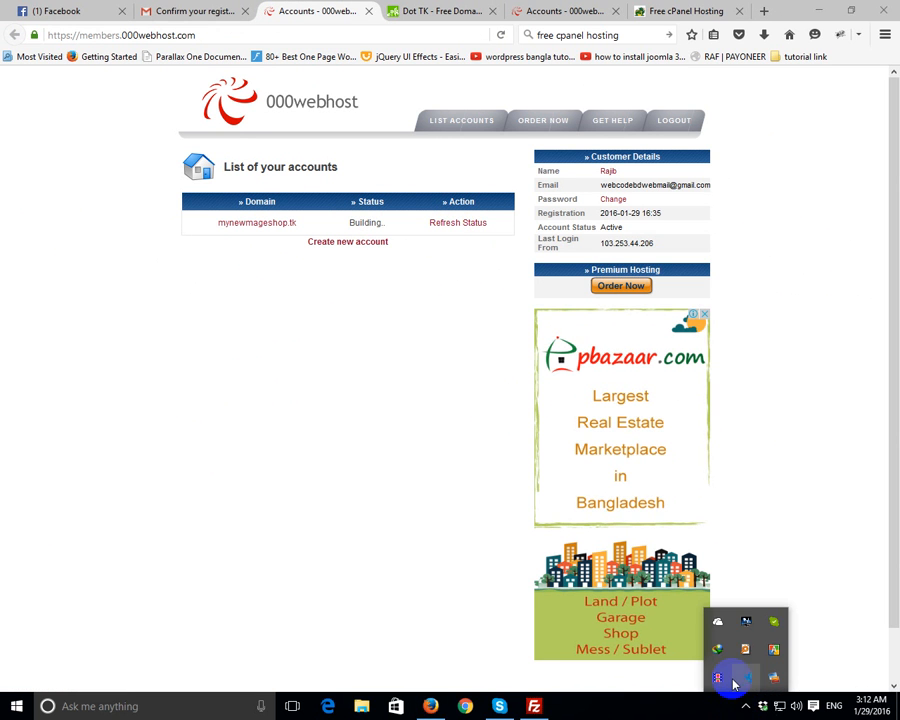
left_click(444, 228)
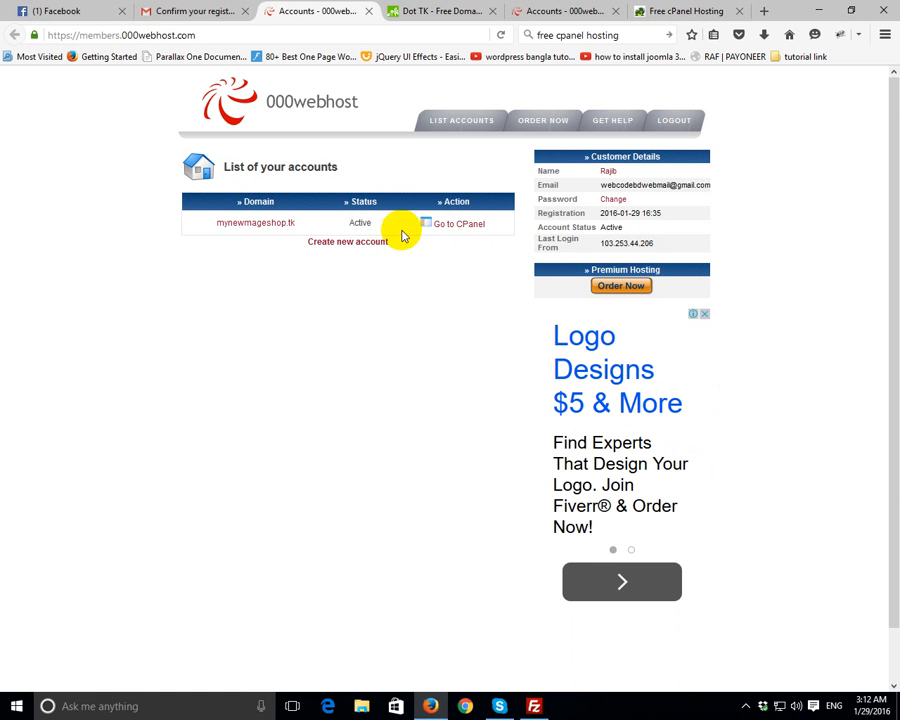
Open the control panel of mynewmageshop.tk and bring up its account details with the nameservers.
left_click(457, 227)
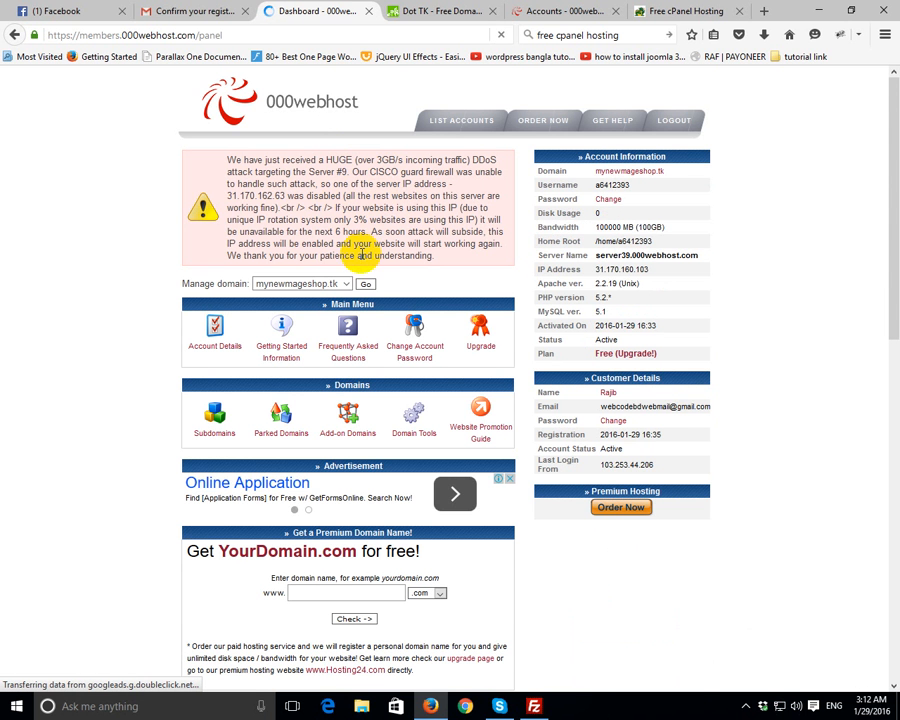
scroll(241, 249, "down", 3)
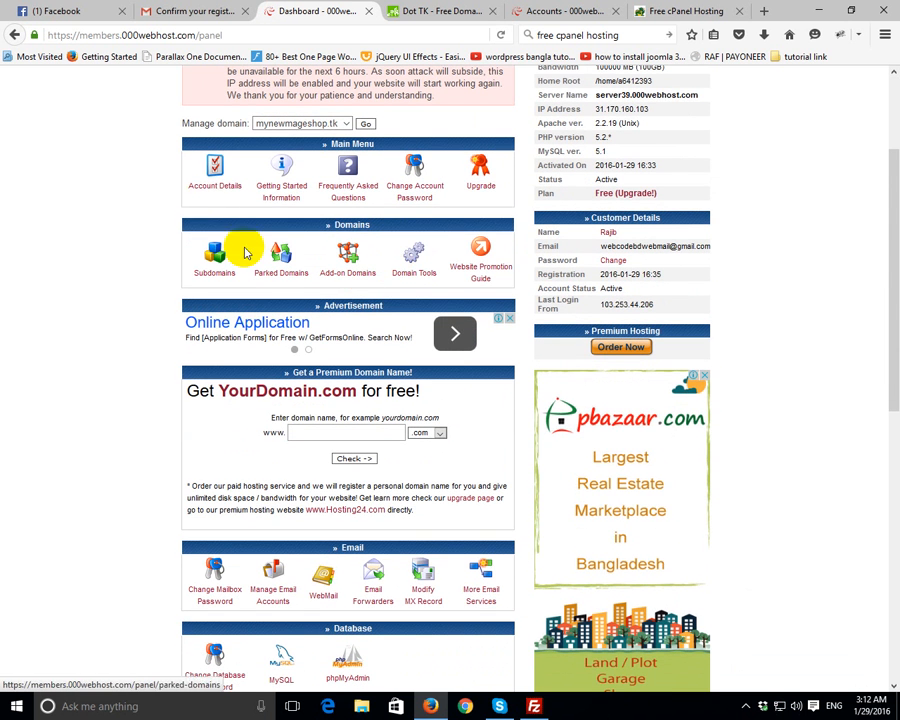
left_click(202, 190)
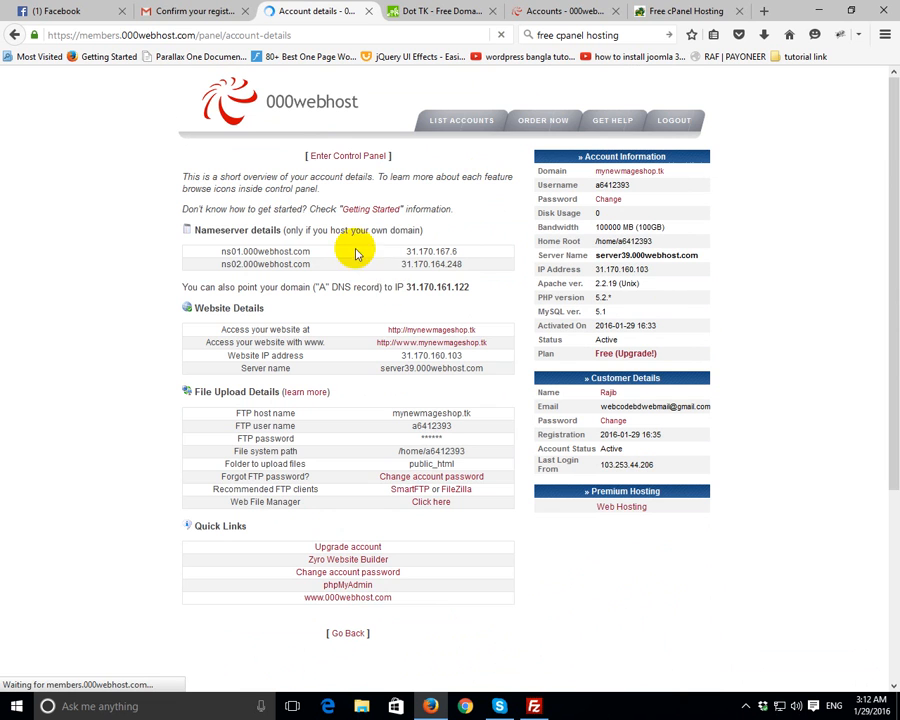
Copy ns01.000webhost.com from the nameserver details into the first server name of the Dot TK registration form.
left_click_drag(221, 251, 307, 250)
key("ctrl+c")
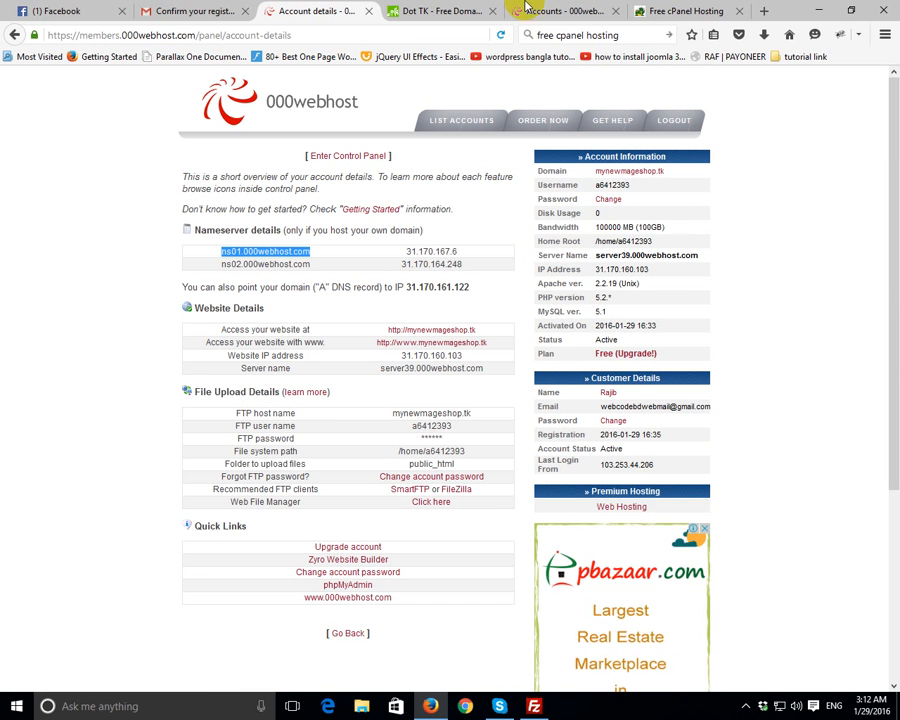
left_click(412, 14)
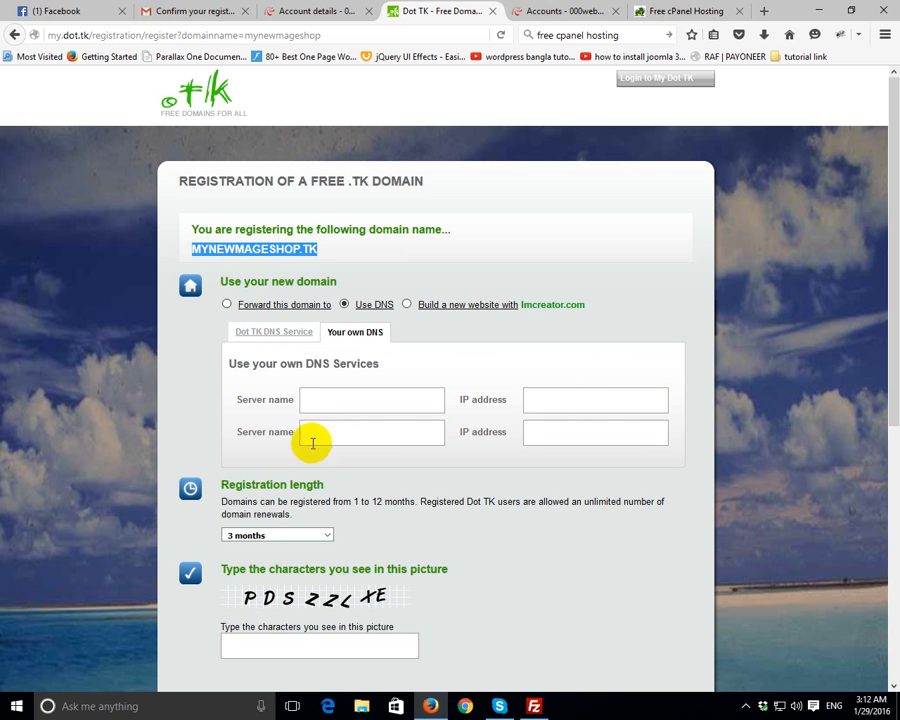
left_click(333, 403)
key("ctrl+v")
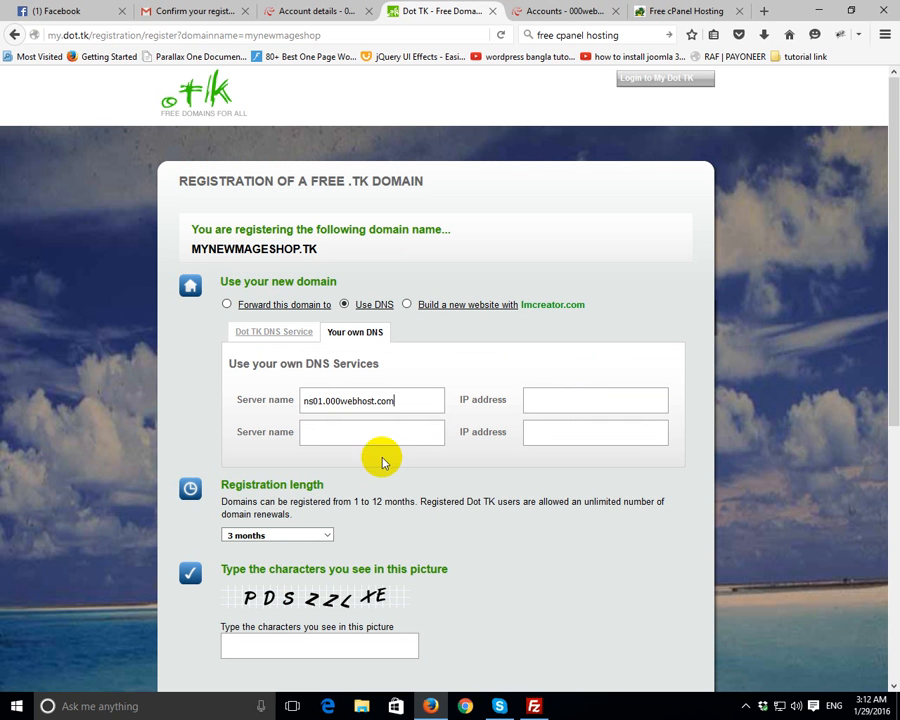
Fill in ns02.000webhost.com as the second DNS server name on Dot TK, copied from the 000webhost nameserver details.
left_click(331, 440)
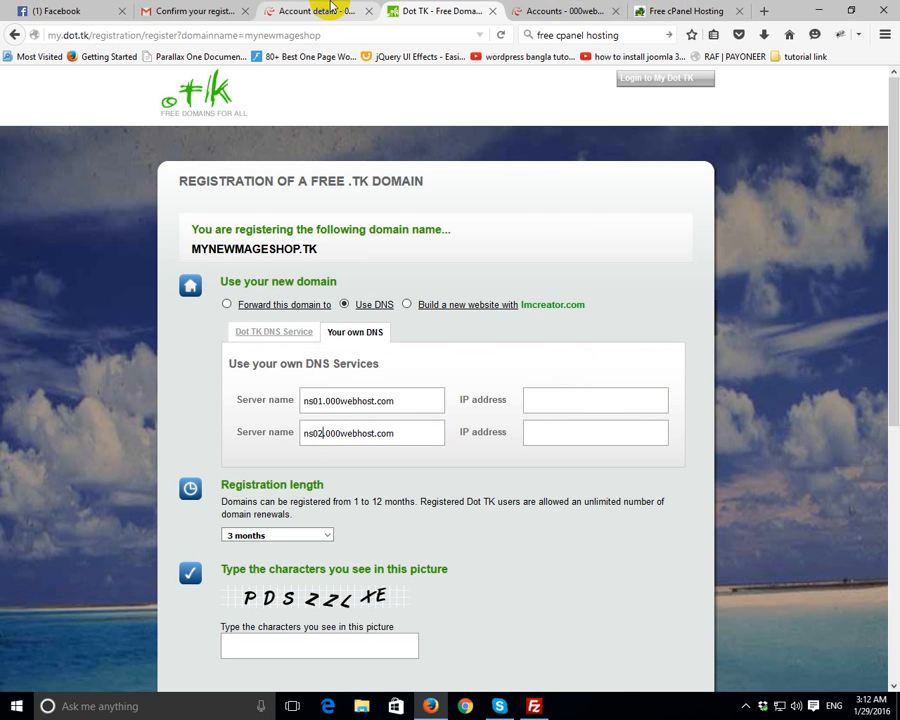
left_click(311, 11)
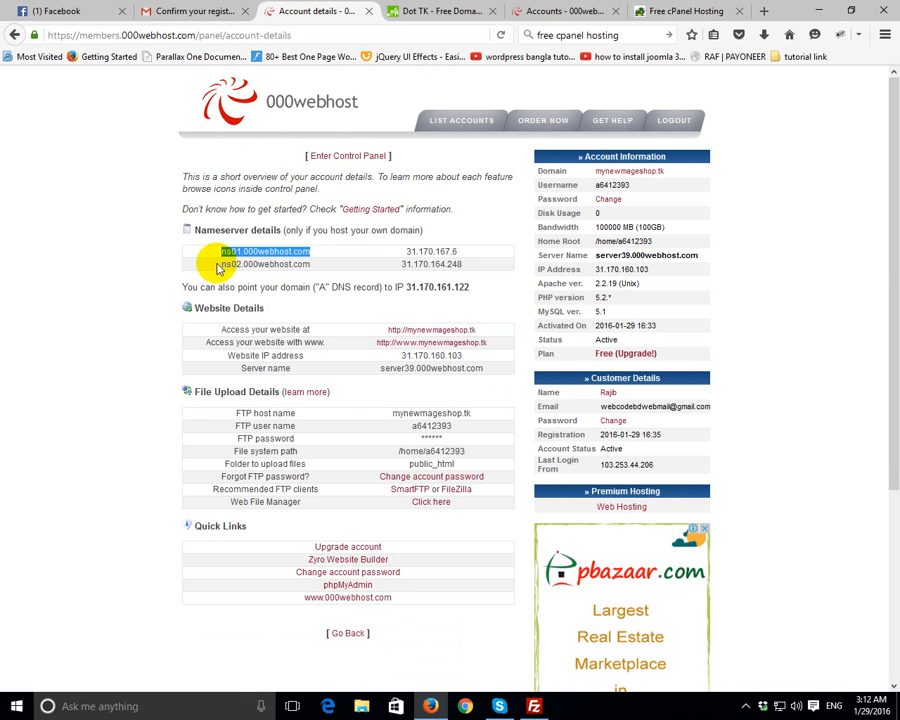
left_click_drag(218, 265, 314, 269)
key("ctrl+c")
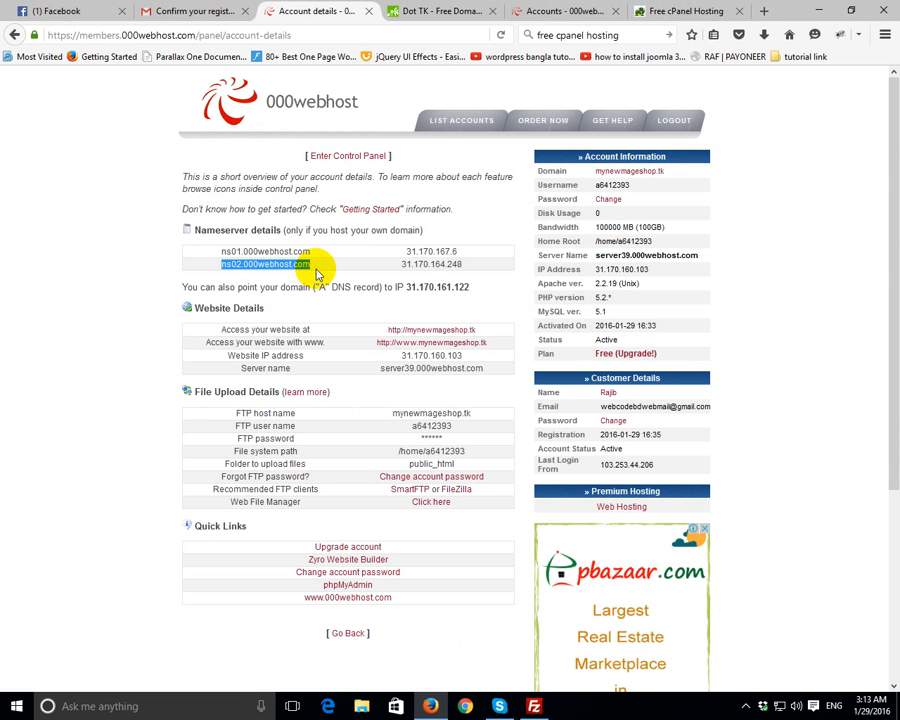
left_click(518, 11)
left_click(640, 11)
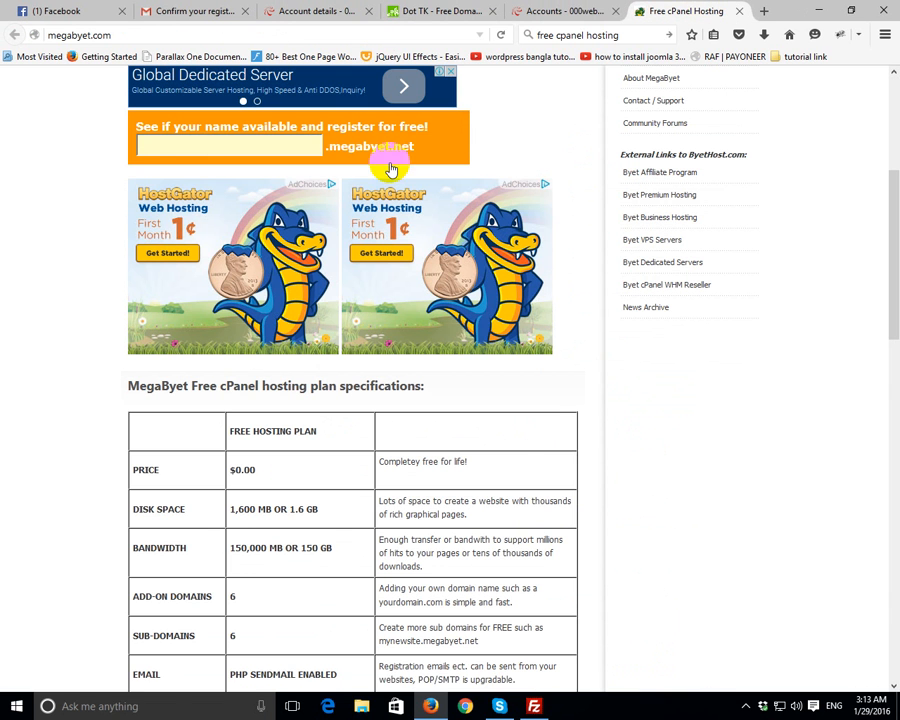
left_click(440, 11)
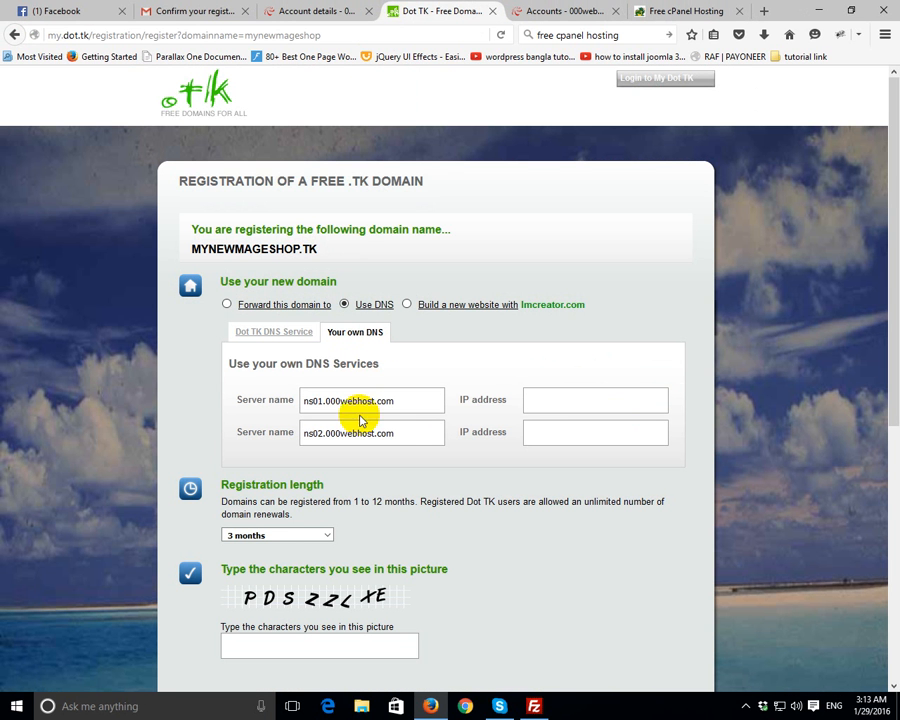
left_click_drag(396, 432, 271, 436)
key("ctrl+v")
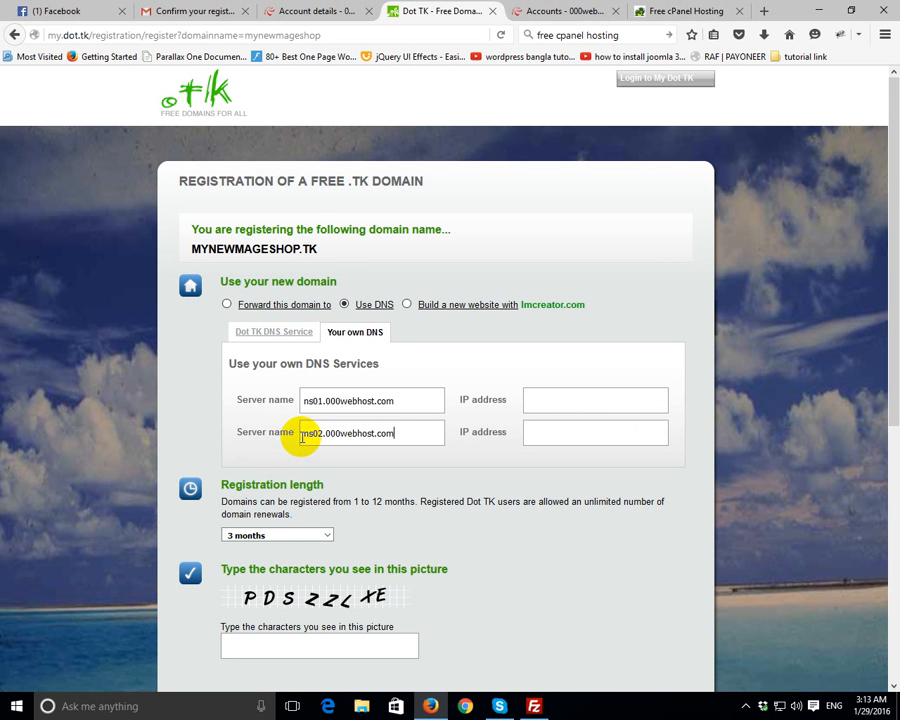
Copy the first nameserver's IP address, 31.170.167.6, from 000webhost into the matching field of the Dot TK form.
left_click(529, 433)
left_click(548, 401)
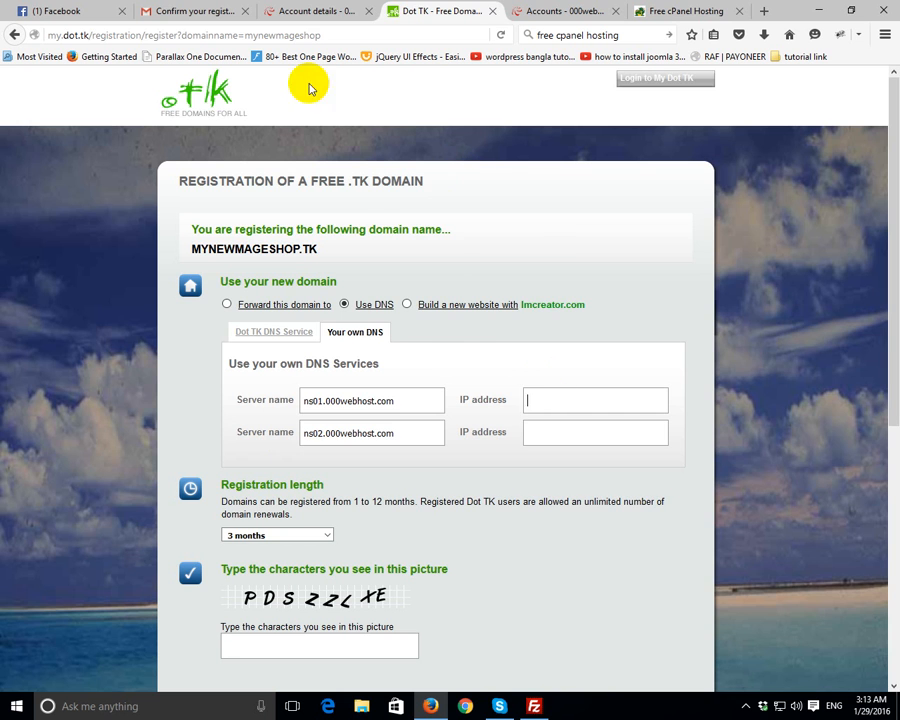
left_click(312, 11)
left_click_drag(406, 251, 430, 252)
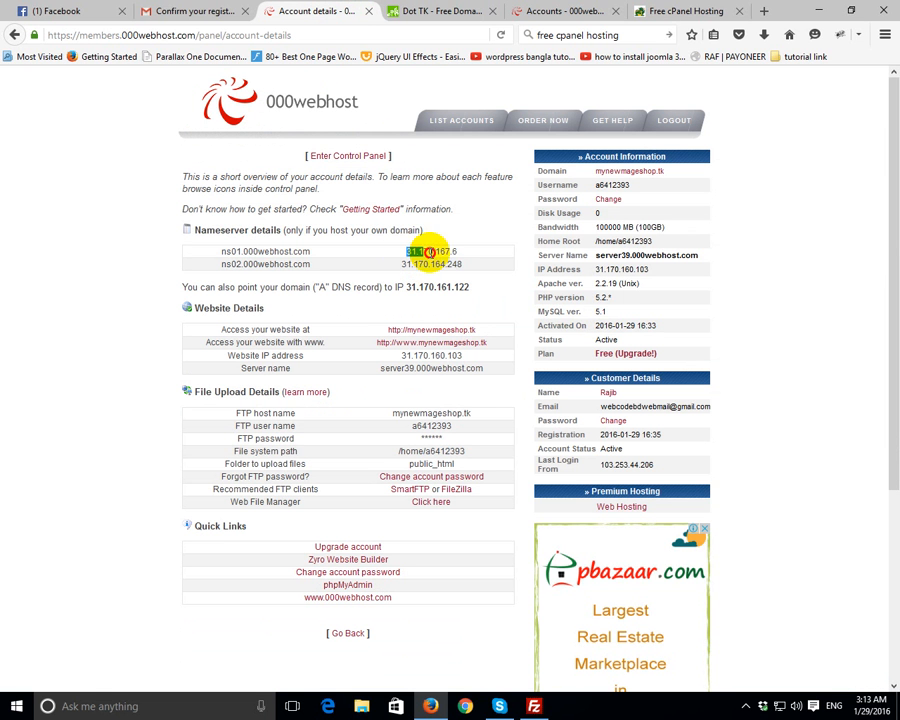
left_click(524, 9)
left_click(461, 8)
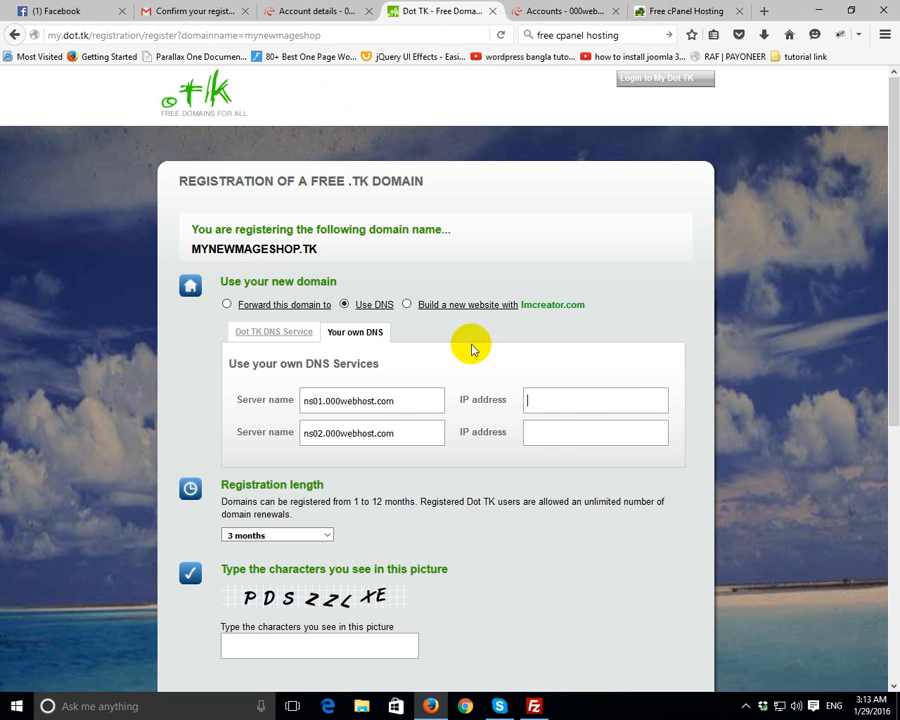
type("31.170.167.6")
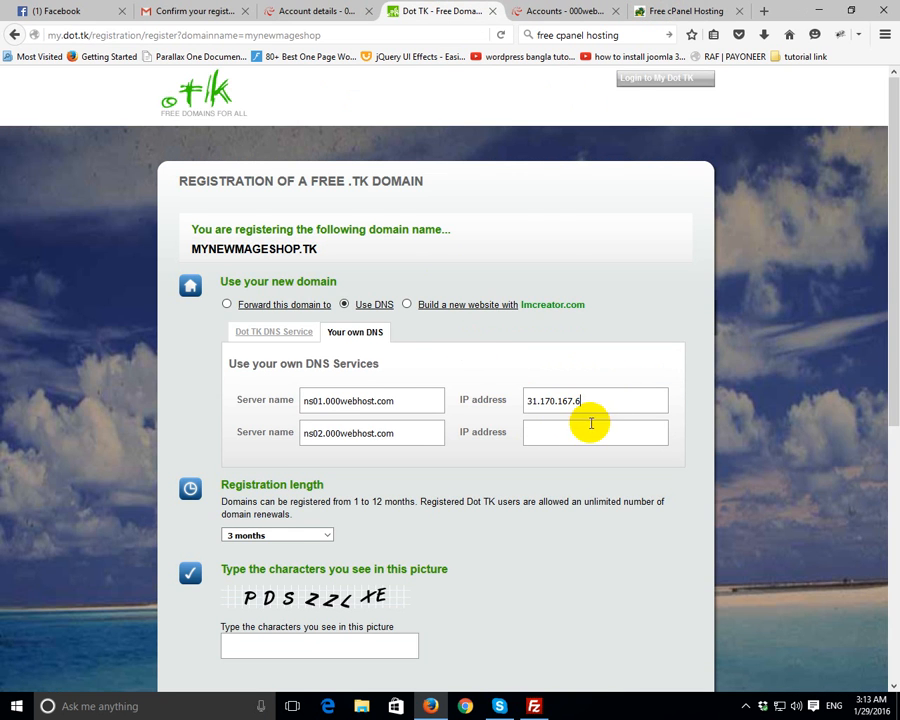
Copy the second nameserver's IP address, 31.170.164.248, from 000webhost into the matching field of the Dot TK form.
left_click(295, 9)
left_click_drag(402, 264, 427, 266)
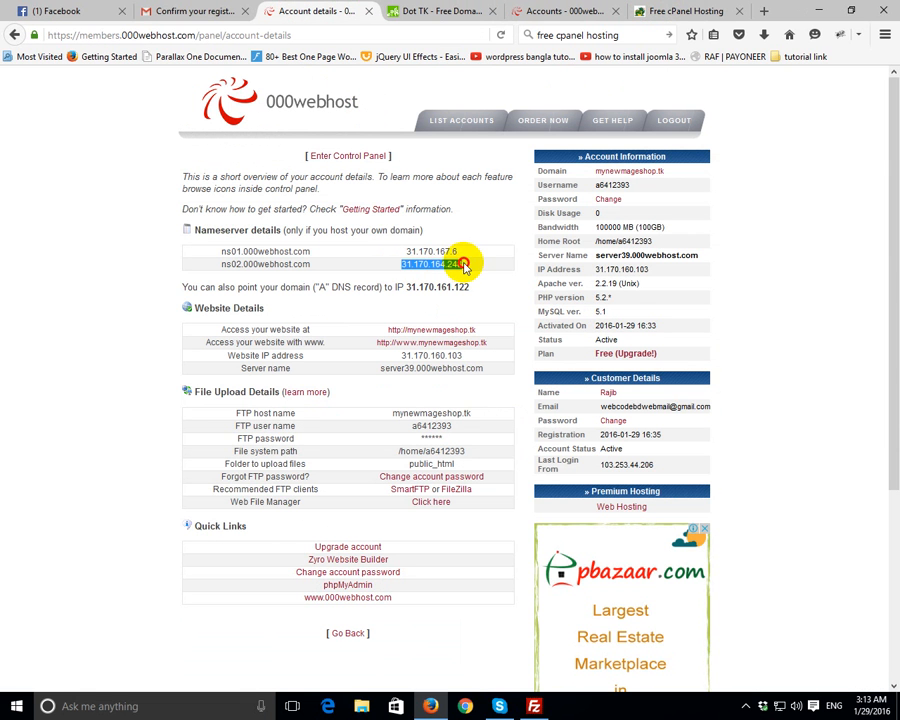
left_click(430, 11)
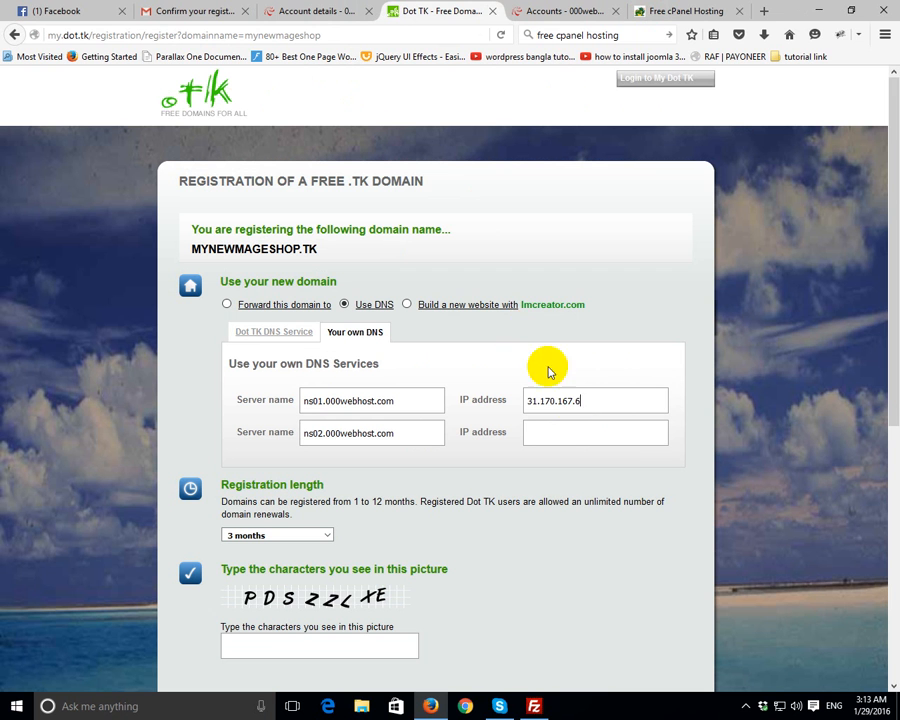
left_click(558, 430)
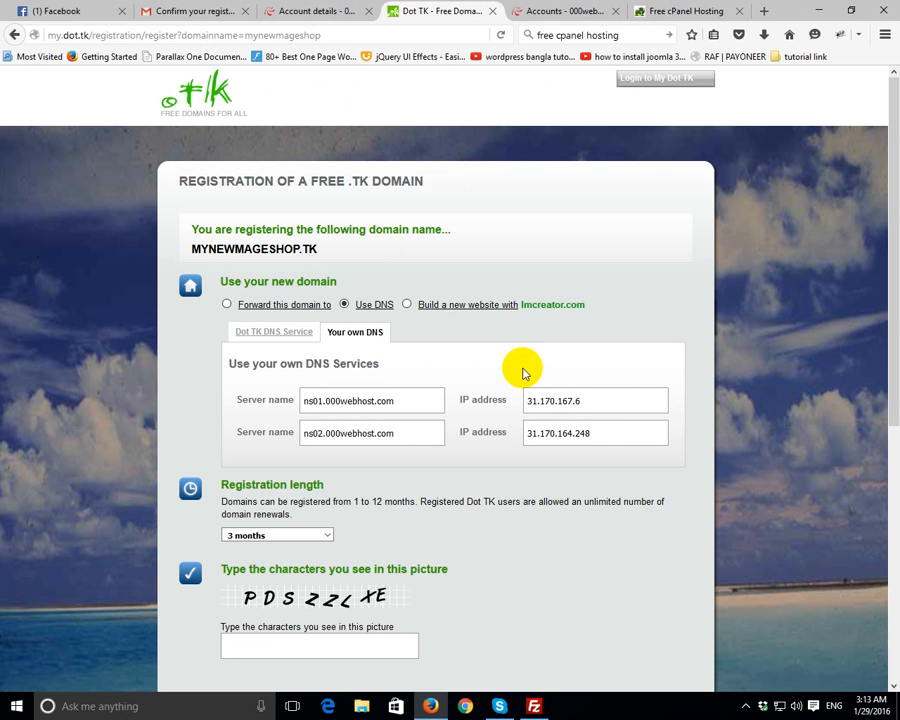
Enter the characters shown in the captcha picture on the domain registration form.
scroll(500, 360, "down", 5)
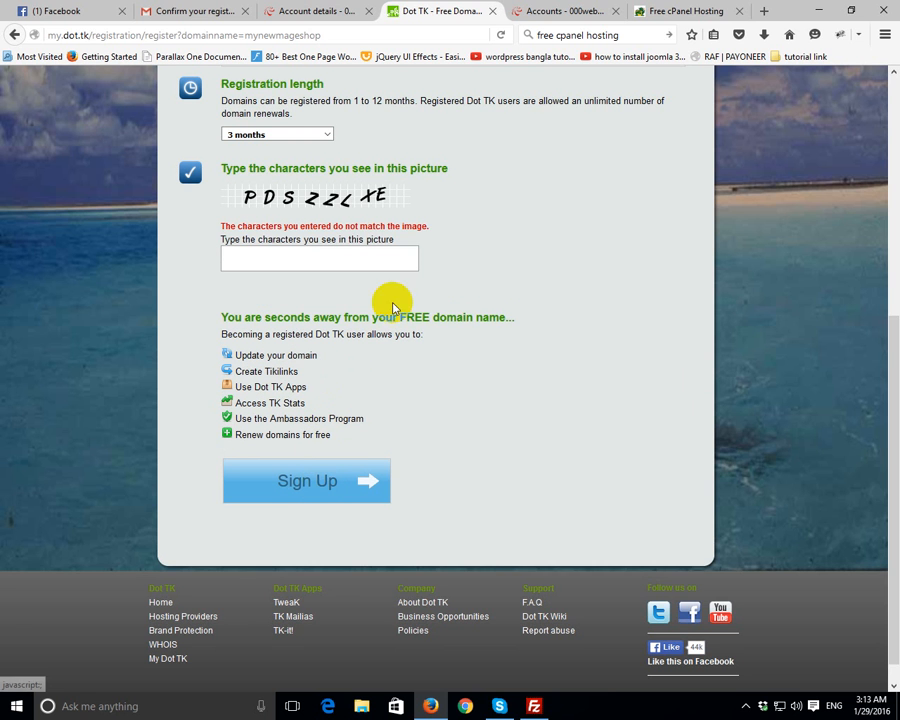
scroll(426, 296, "up", 2)
left_click(244, 341)
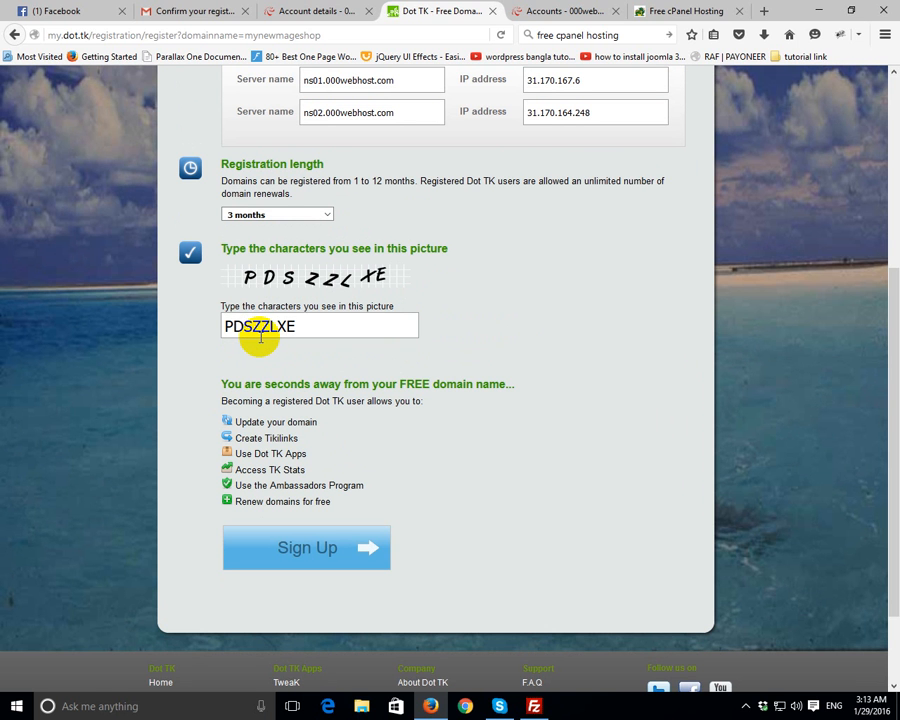
Set the domain's registration length to 12 months.
scroll(348, 287, "up", 6)
scroll(374, 514, "down", 3)
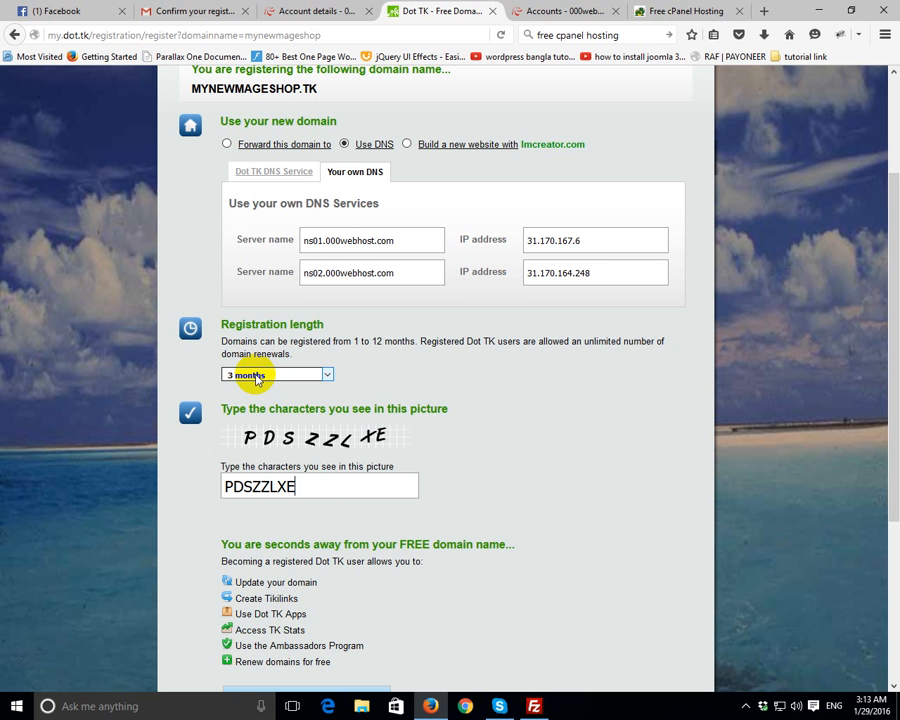
left_click(257, 378)
left_click(270, 505)
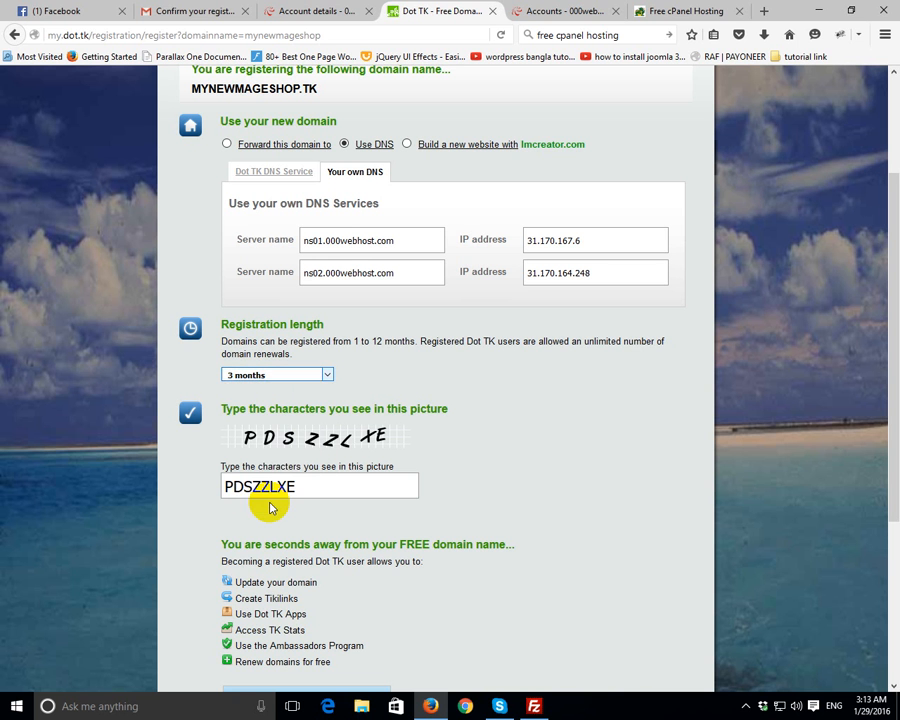
Submit the domain sign-up and complete the Dot TK registration by signing in with the existing Facebook account.
scroll(375, 374, "up", 3)
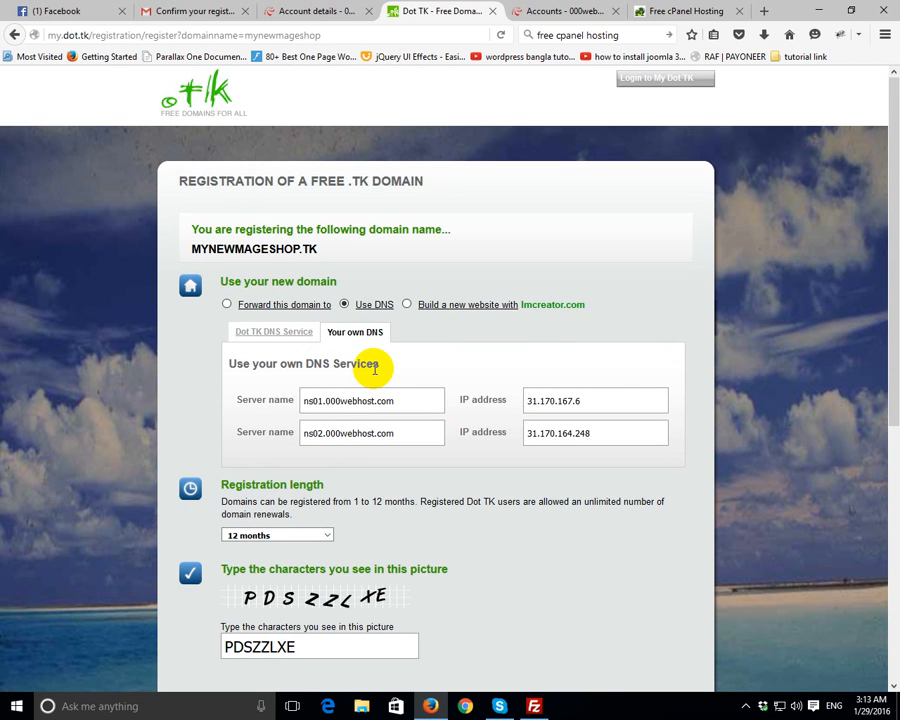
scroll(271, 382, "down", 7)
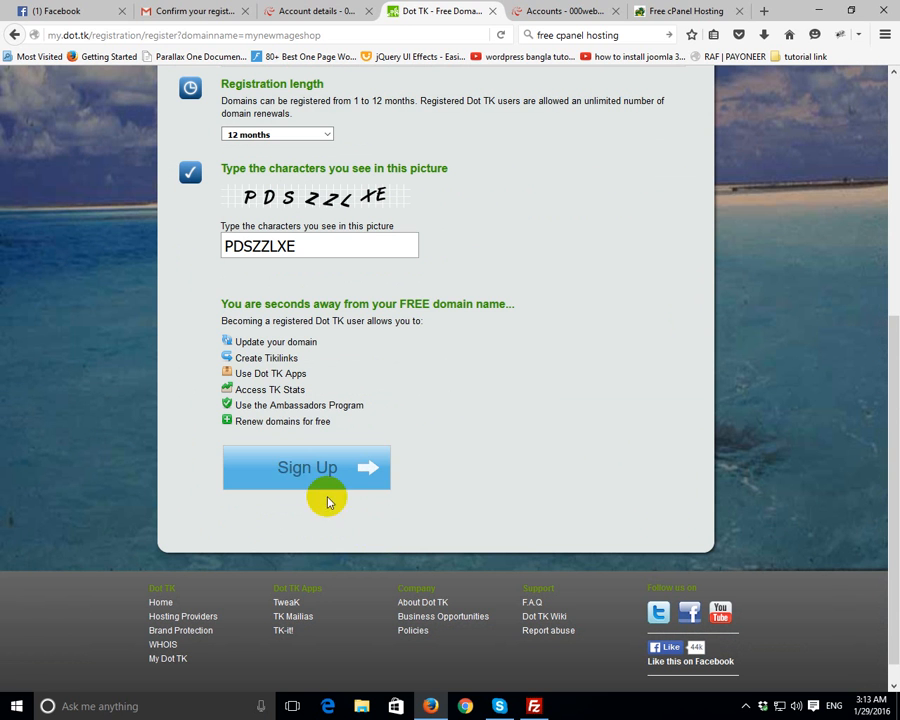
left_click(299, 473)
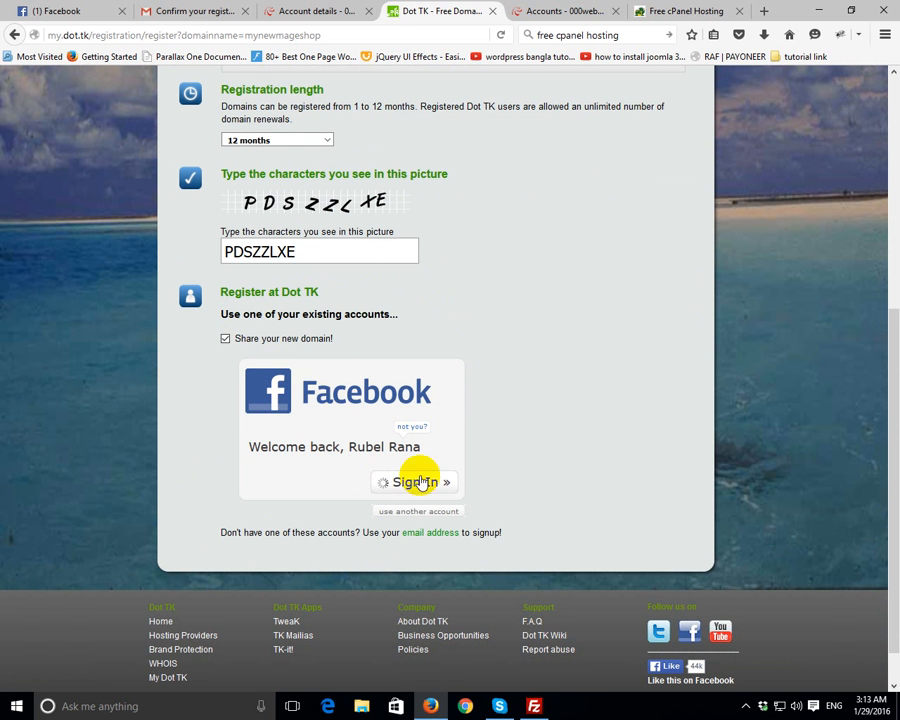
left_click(420, 482)
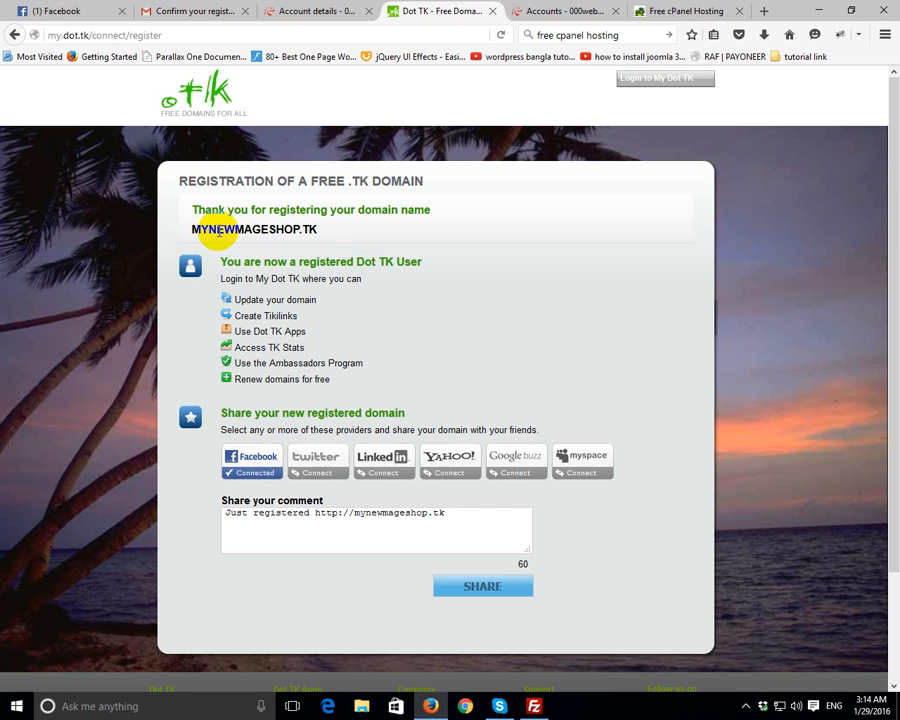
Check the domain name shown on the Dot TK registration confirmation.
left_click_drag(196, 229, 333, 227)
left_click(354, 225)
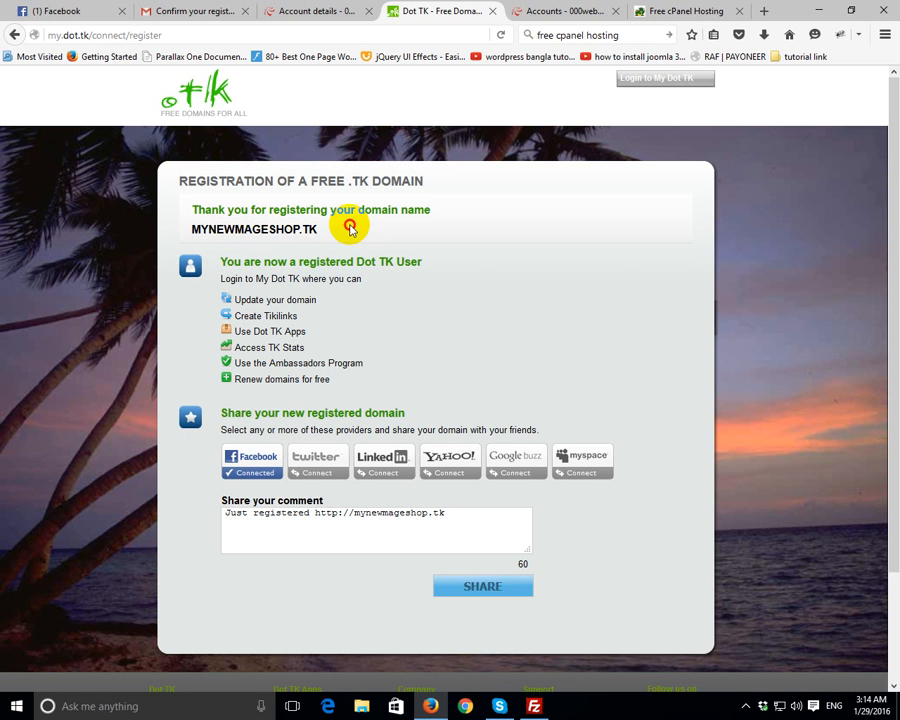
left_click_drag(194, 228, 309, 229)
left_click(345, 228)
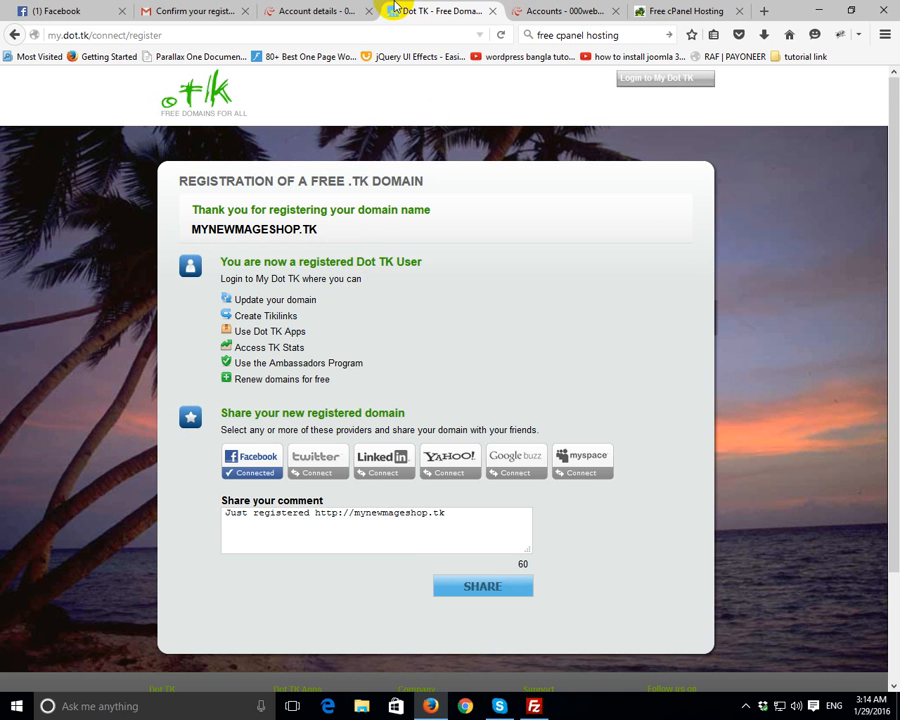
Return to the 000webhost account list and reopen the control panel of mynewmageshop.tk.
left_click(318, 10)
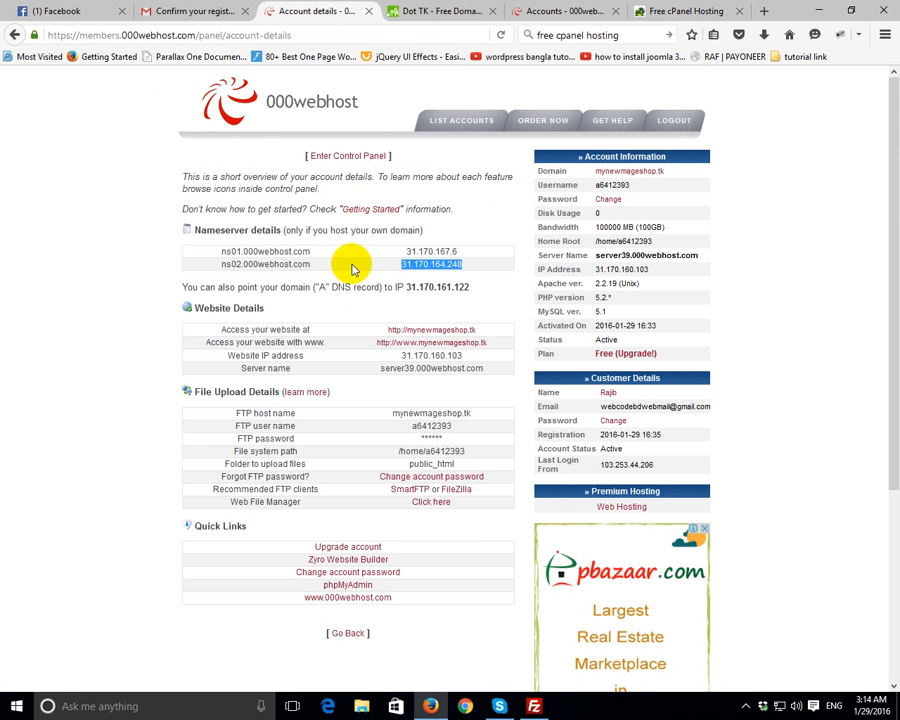
scroll(340, 200, "down", 2)
scroll(290, 155, "up", 2)
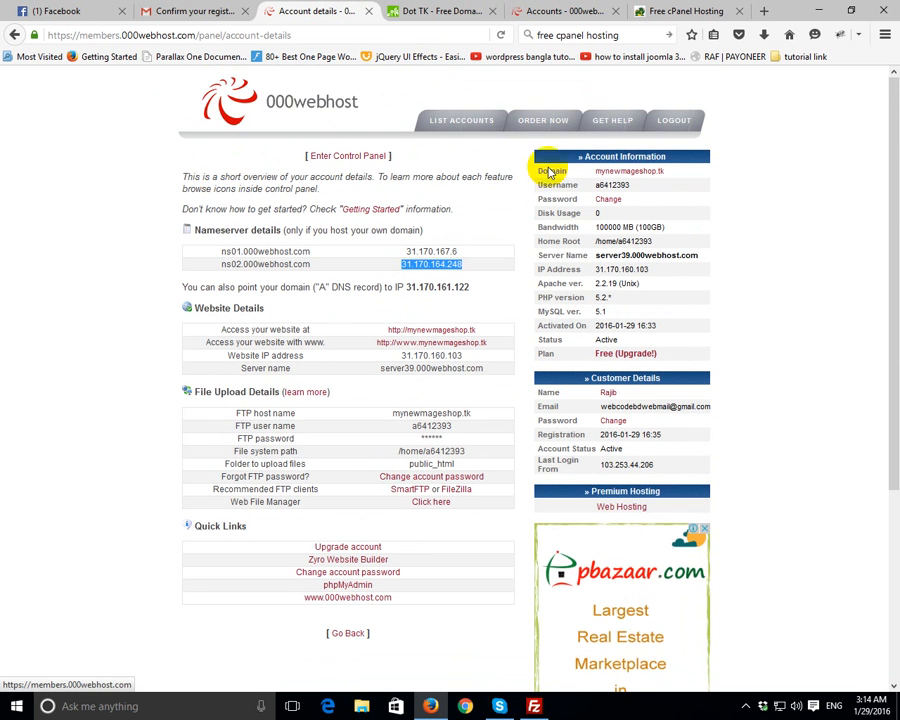
left_click(404, 155)
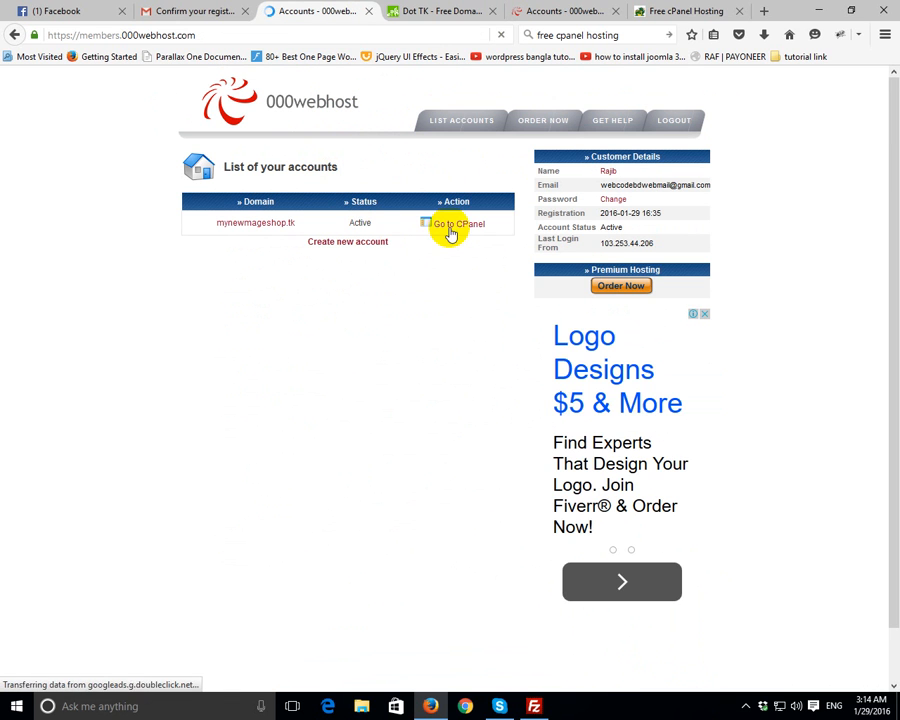
left_click(452, 226)
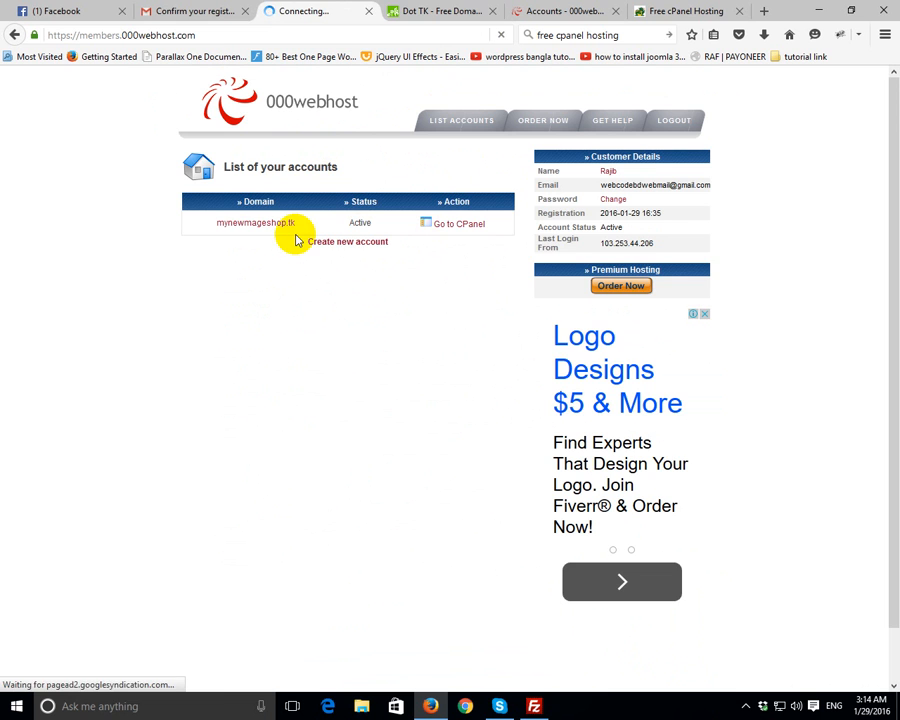
Look over the Dot TK confirmation page and its options for sharing the new domain.
left_click(430, 11)
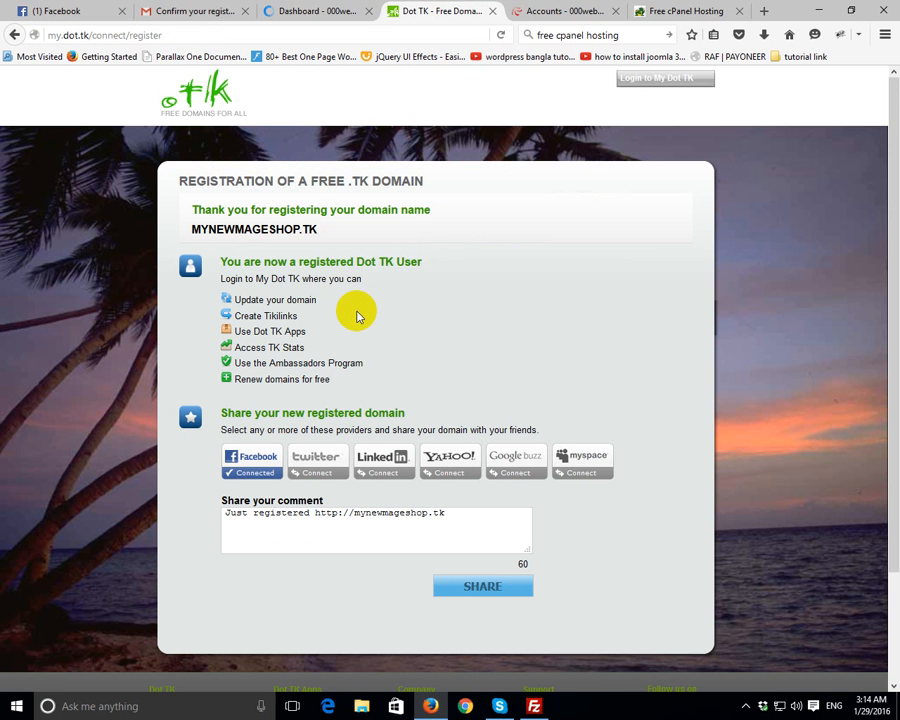
scroll(360, 330, "down", 3)
scroll(400, 250, "up", 2)
scroll(440, 120, "down", 1)
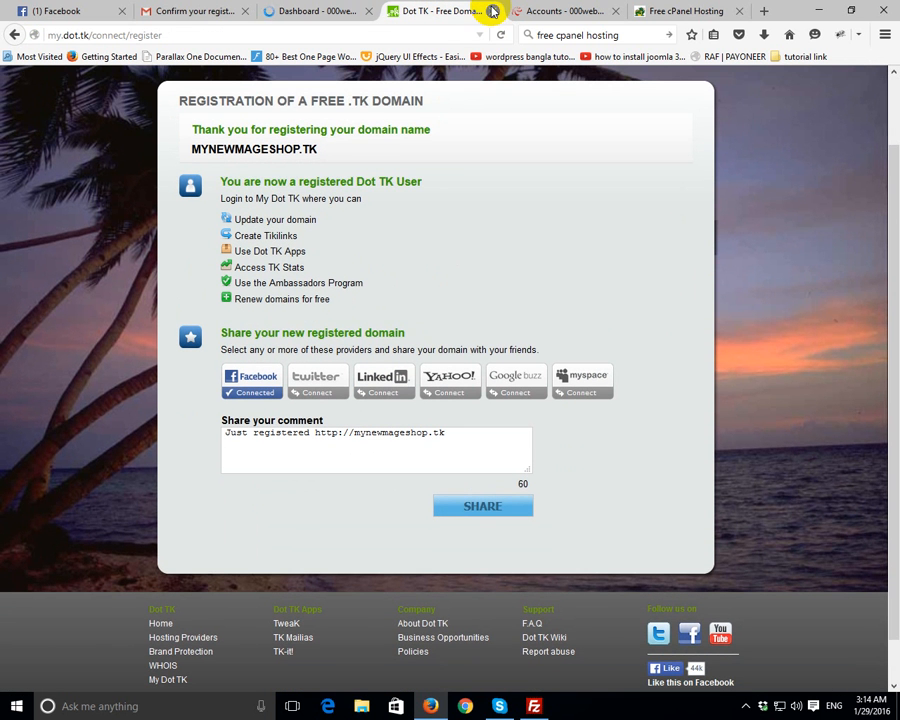